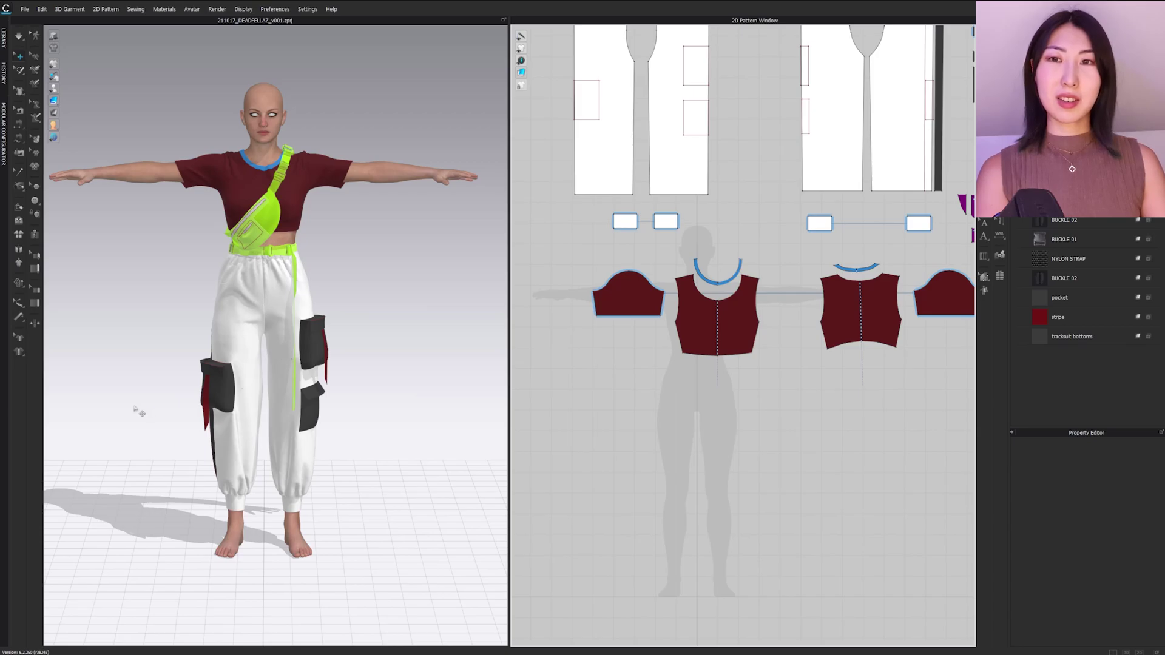
Step: Delete the right sleeve piece of the maroon tee, then select the remaining sleeve
{"action": "right_click_drag", "start_coordinate": [140, 410], "coordinate": [385, 280]}
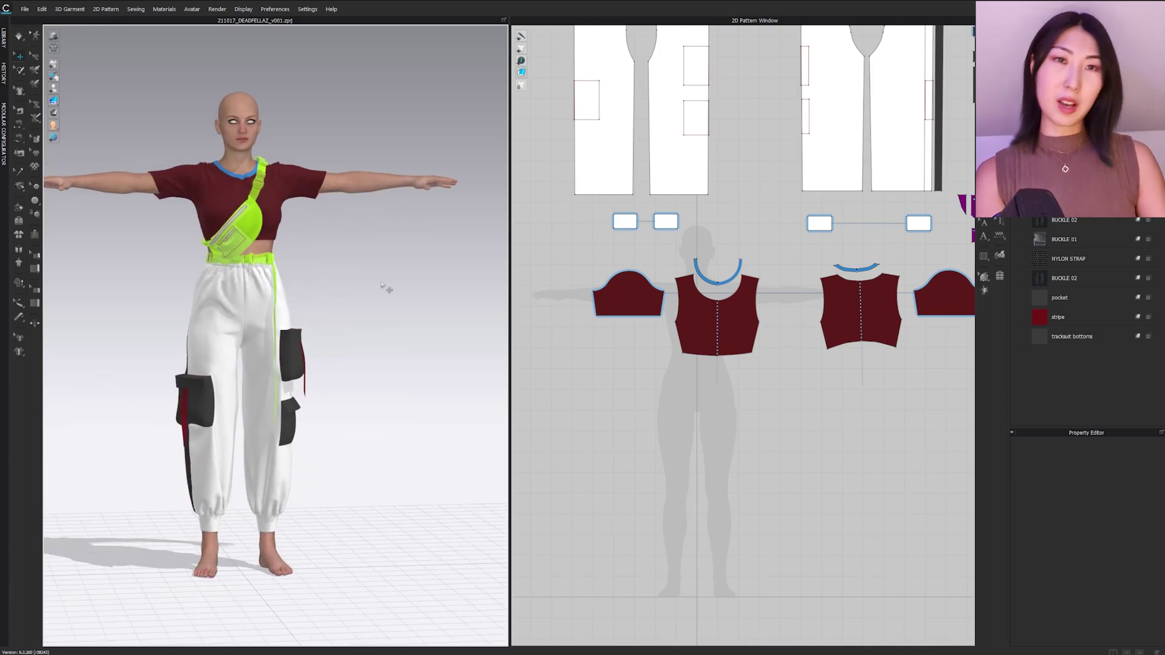
{"action": "left_click", "coordinate": [927, 293]}
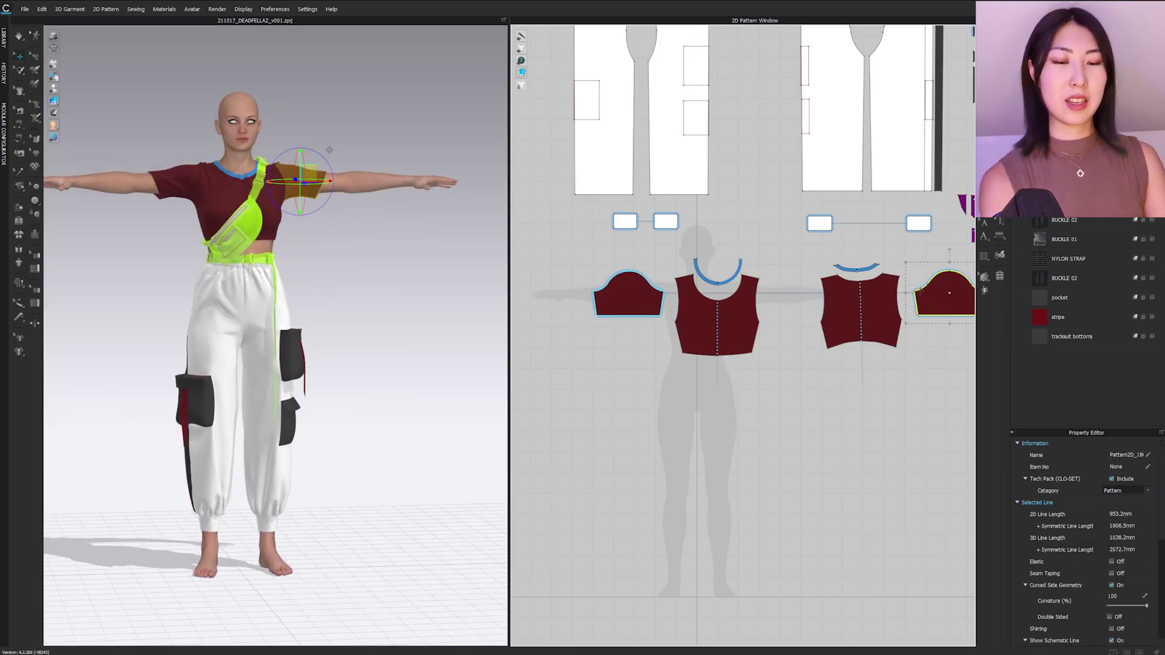
{"action": "key", "text": "space"}
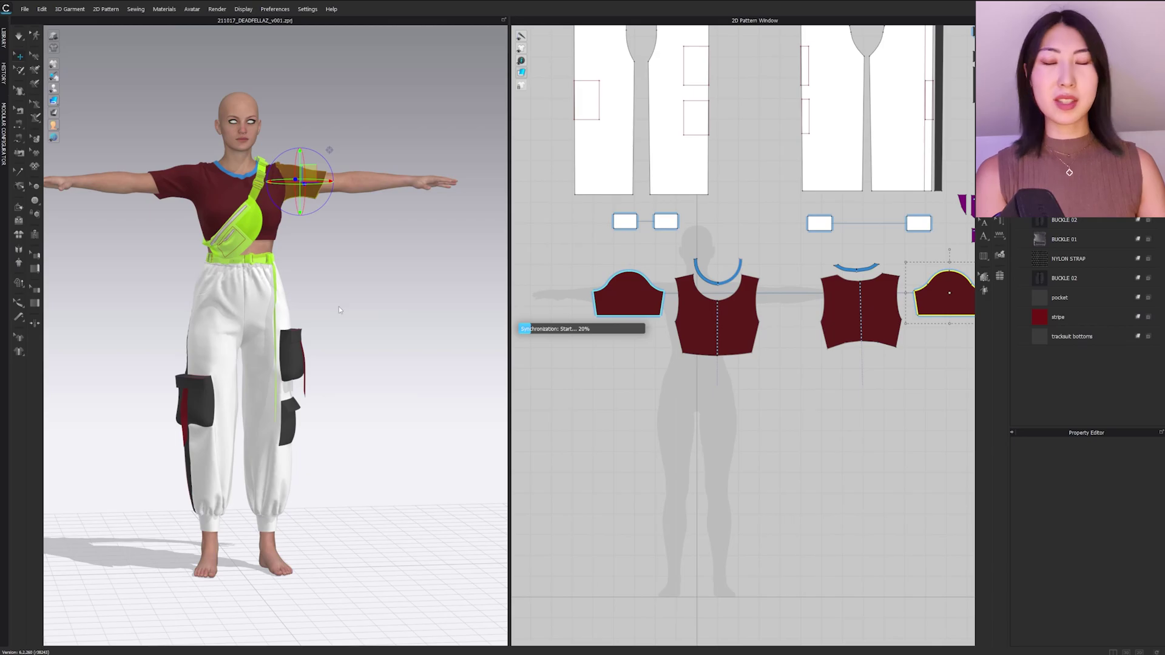
{"action": "left_click", "coordinate": [299, 289]}
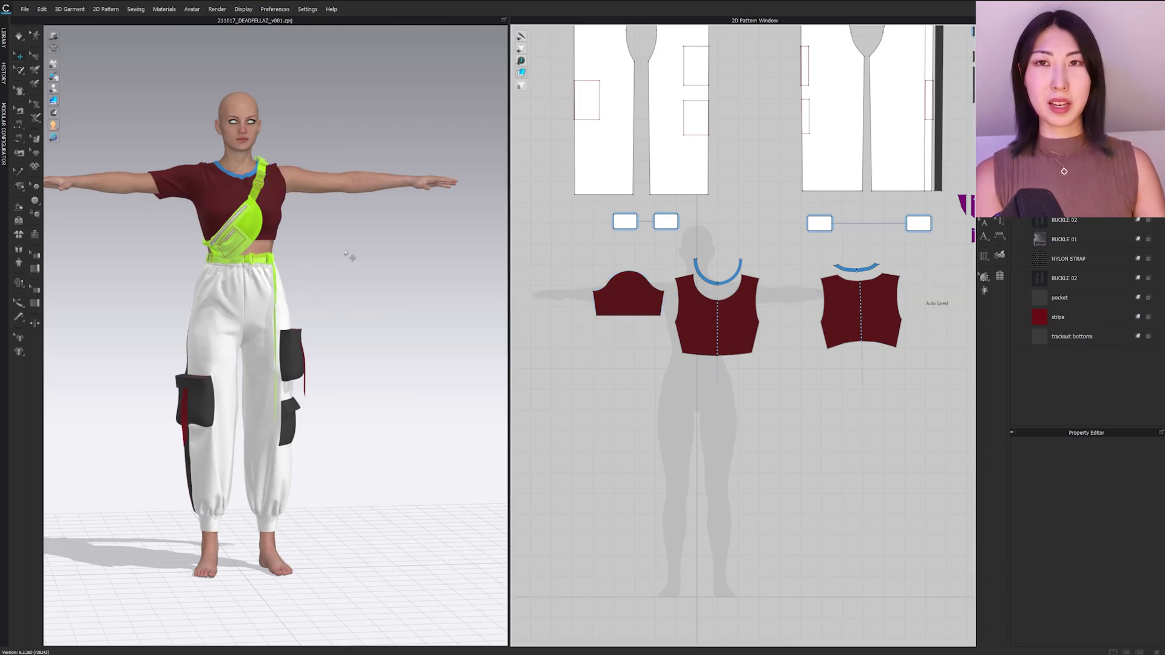
{"action": "right_click_drag", "start_coordinate": [350, 258], "coordinate": [318, 271]}
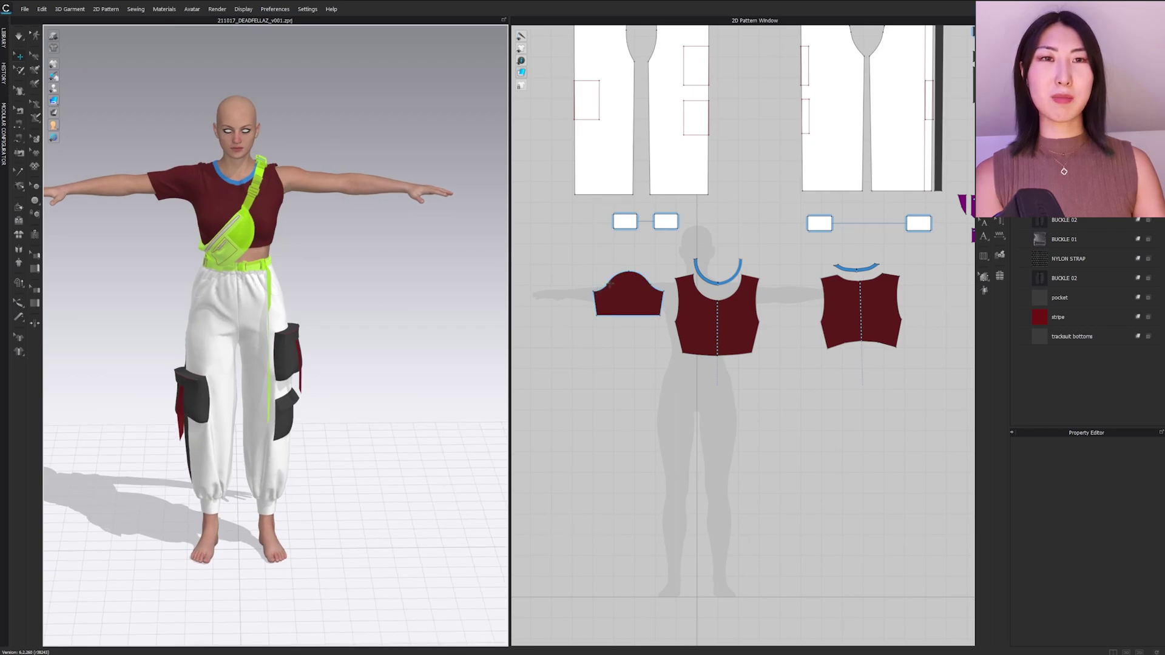
{"action": "left_click", "coordinate": [619, 298]}
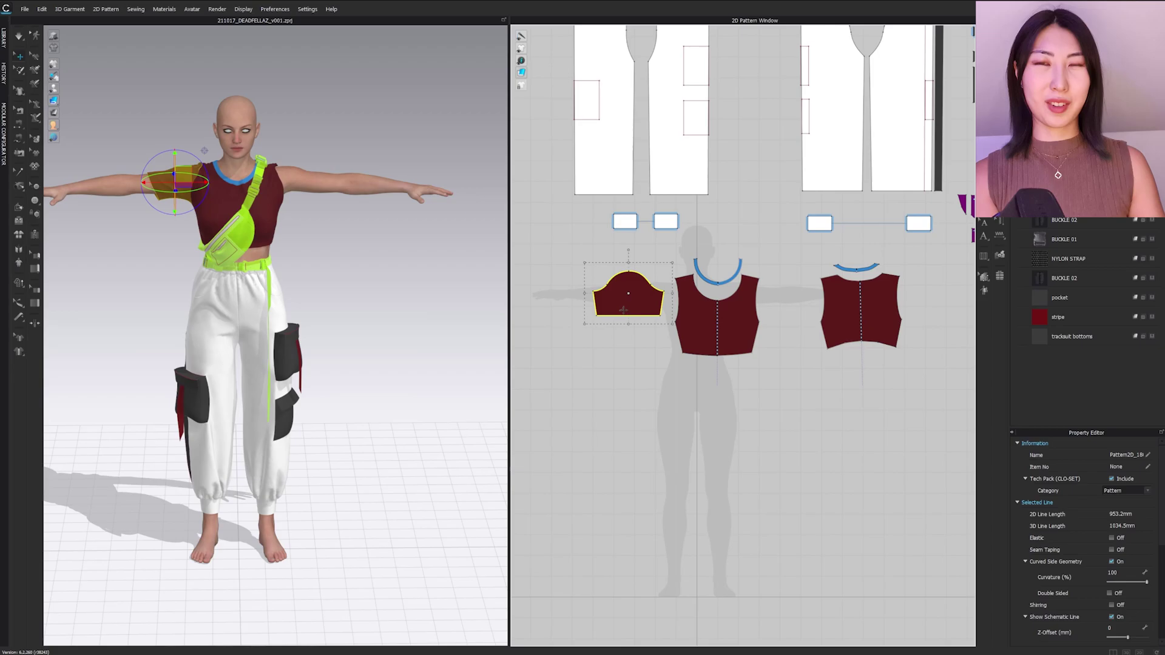
{"action": "key", "text": "b"}
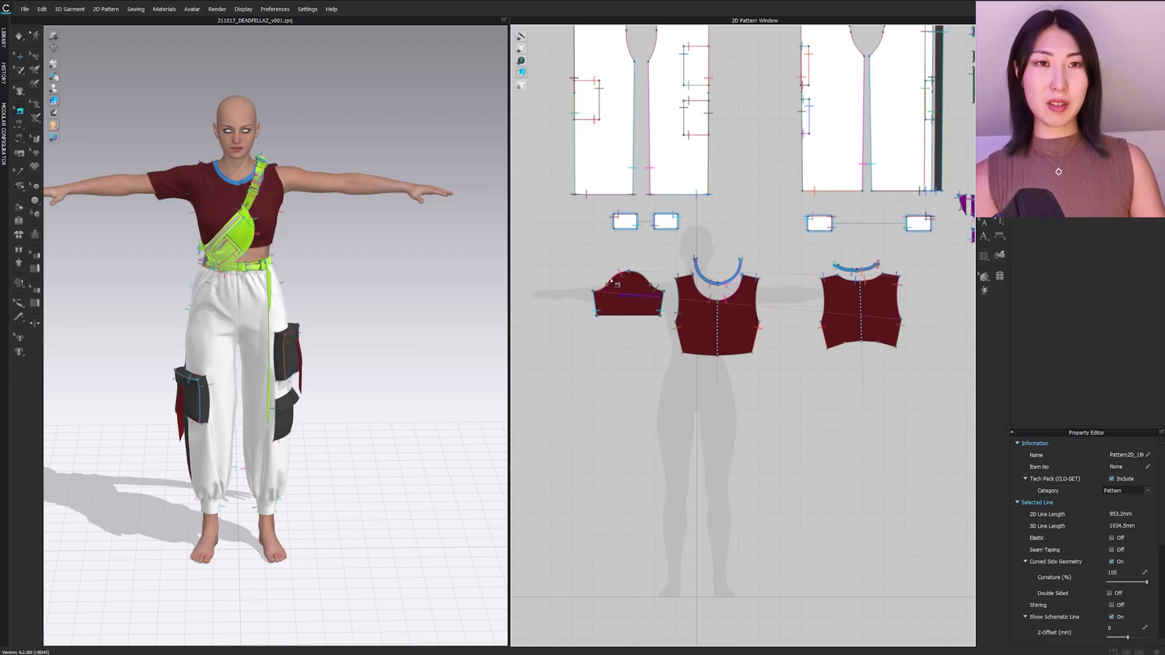
{"action": "left_click", "coordinate": [612, 280]}
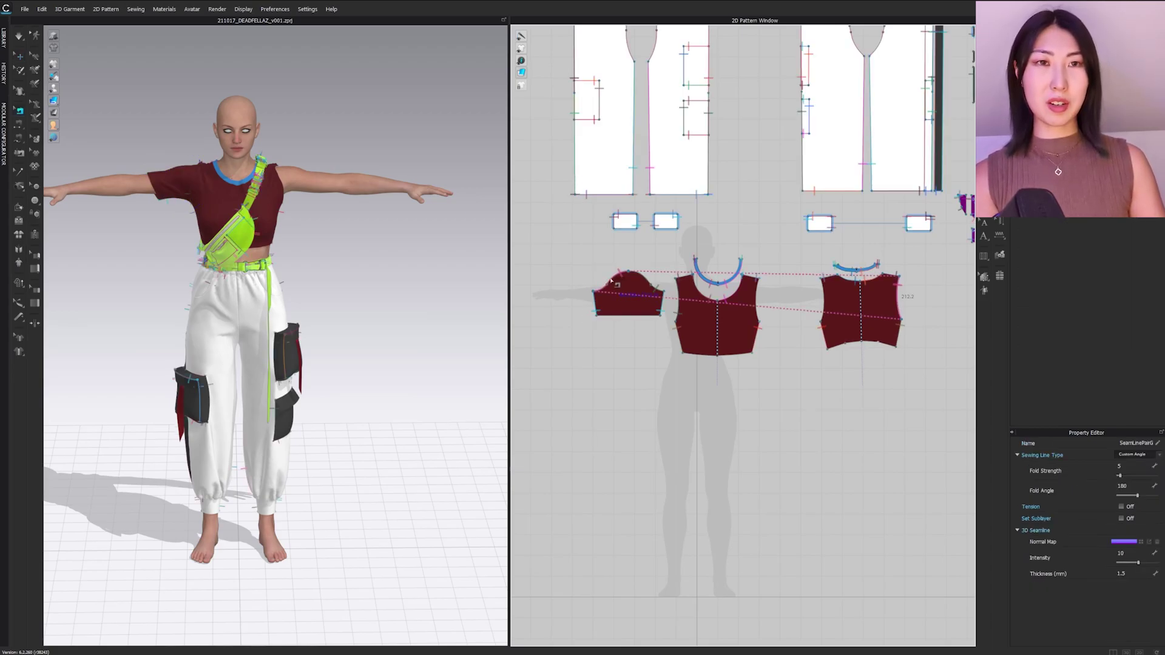
{"action": "left_click", "coordinate": [649, 285]}
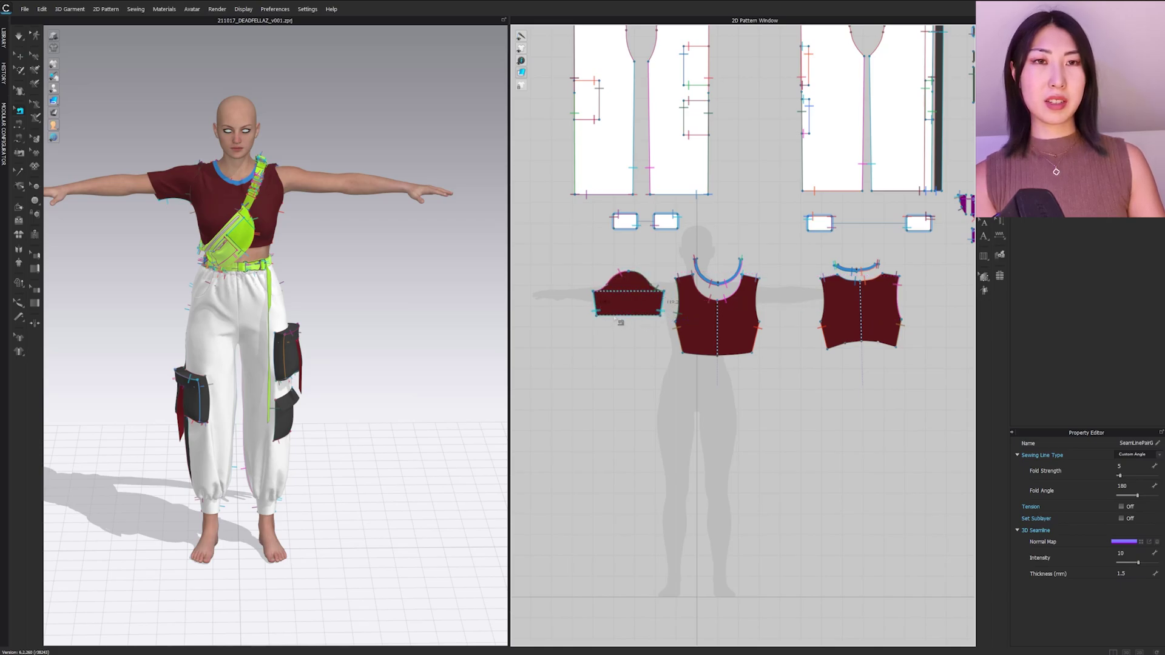
{"action": "left_click", "coordinate": [597, 312]}
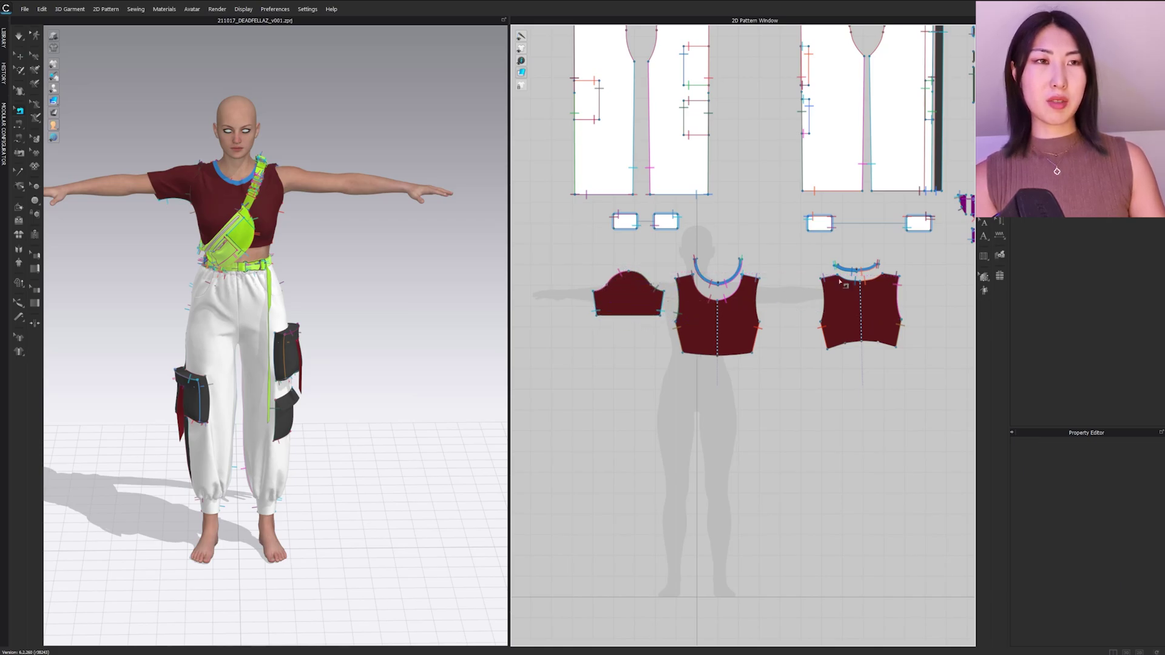
{"action": "key", "text": "a"}
{"action": "left_click", "coordinate": [628, 290]}
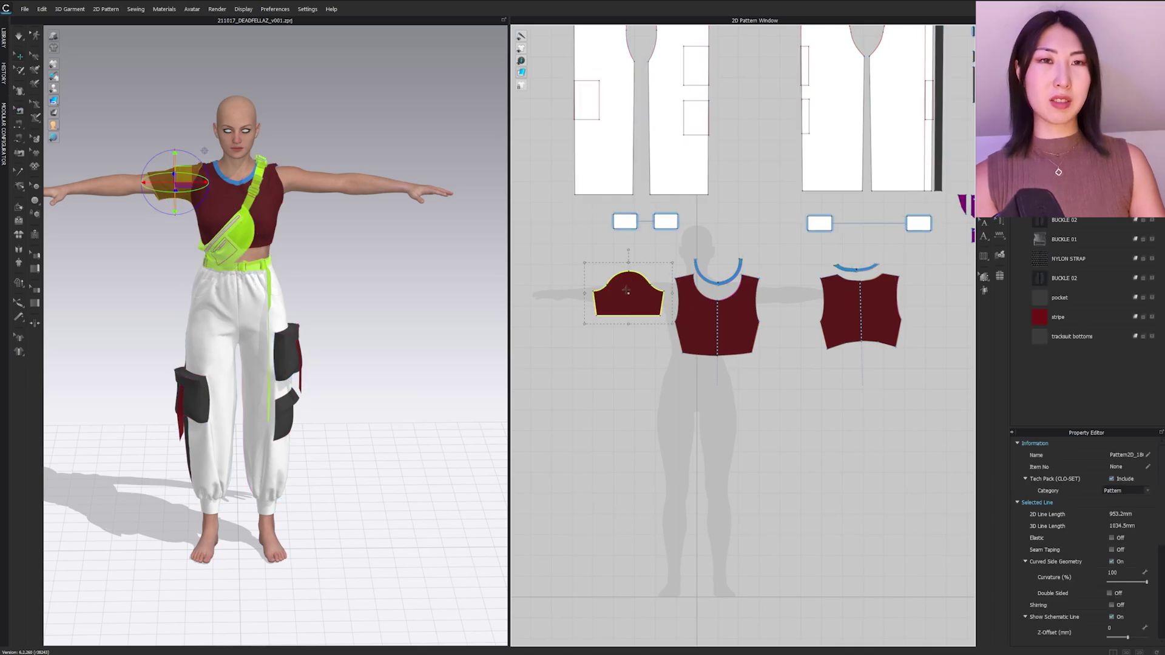
{"action": "right_click_drag", "start_coordinate": [318, 210], "coordinate": [274, 217]}
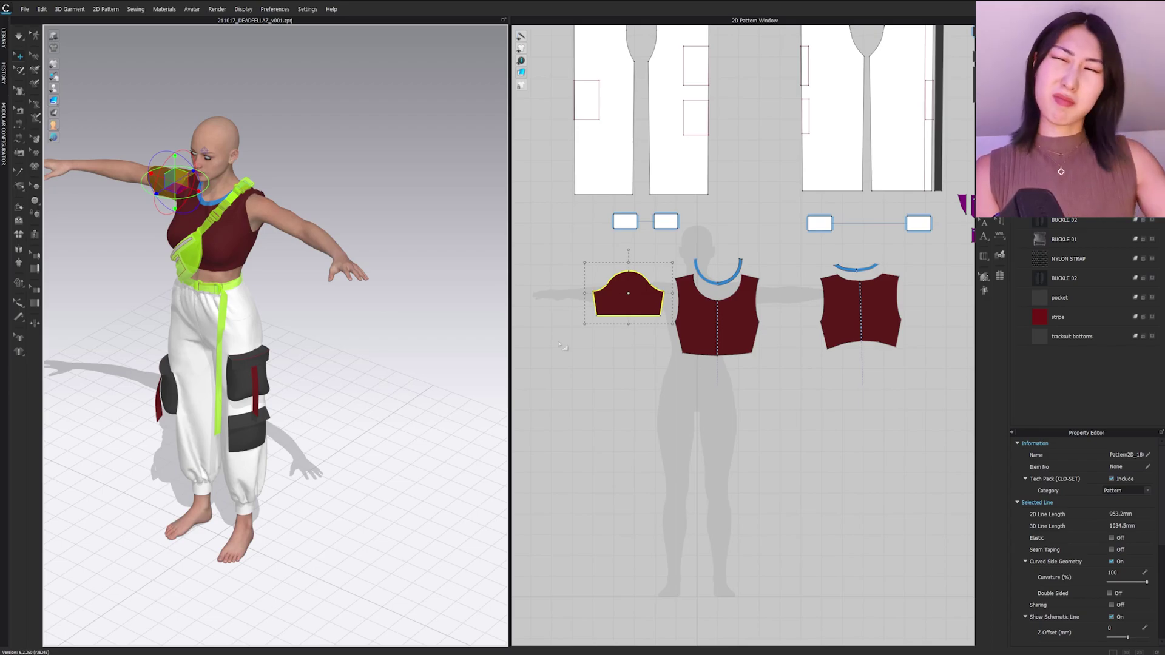
Step: Duplicate the sleeve with Ctrl+C and Ctrl+D, place it below, then move it beside the bare arm
{"action": "key", "text": "space"}
{"action": "left_click", "coordinate": [639, 291]}
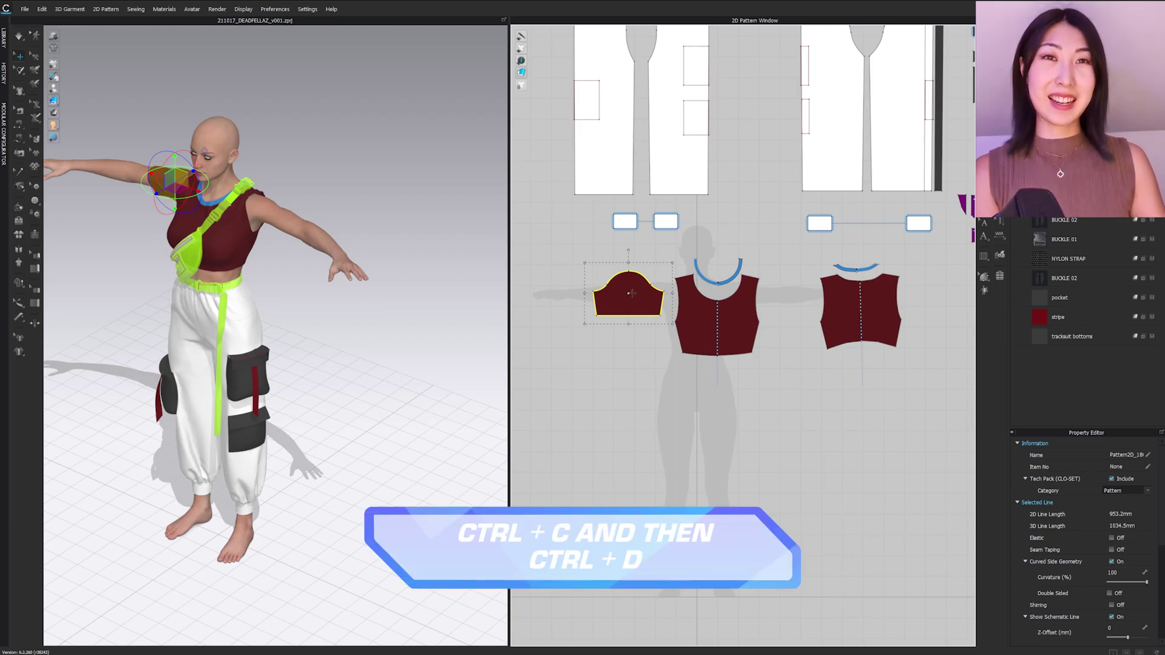
{"action": "key", "text": "ctrl+c"}
{"action": "key", "text": "ctrl+d"}
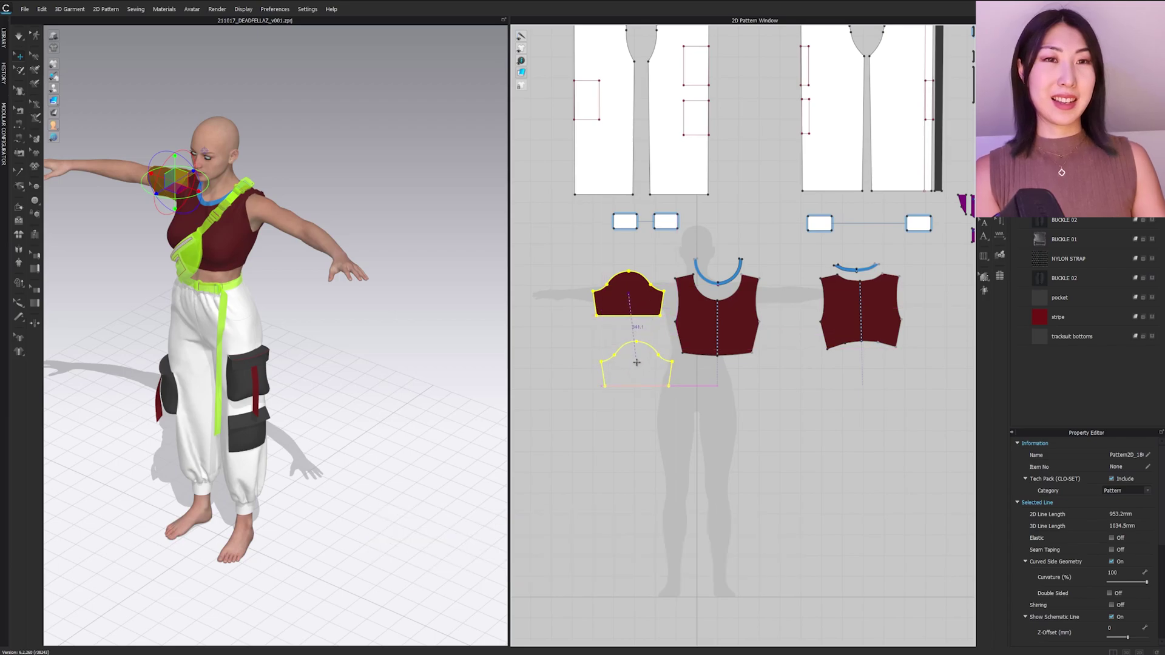
{"action": "left_click", "coordinate": [634, 358]}
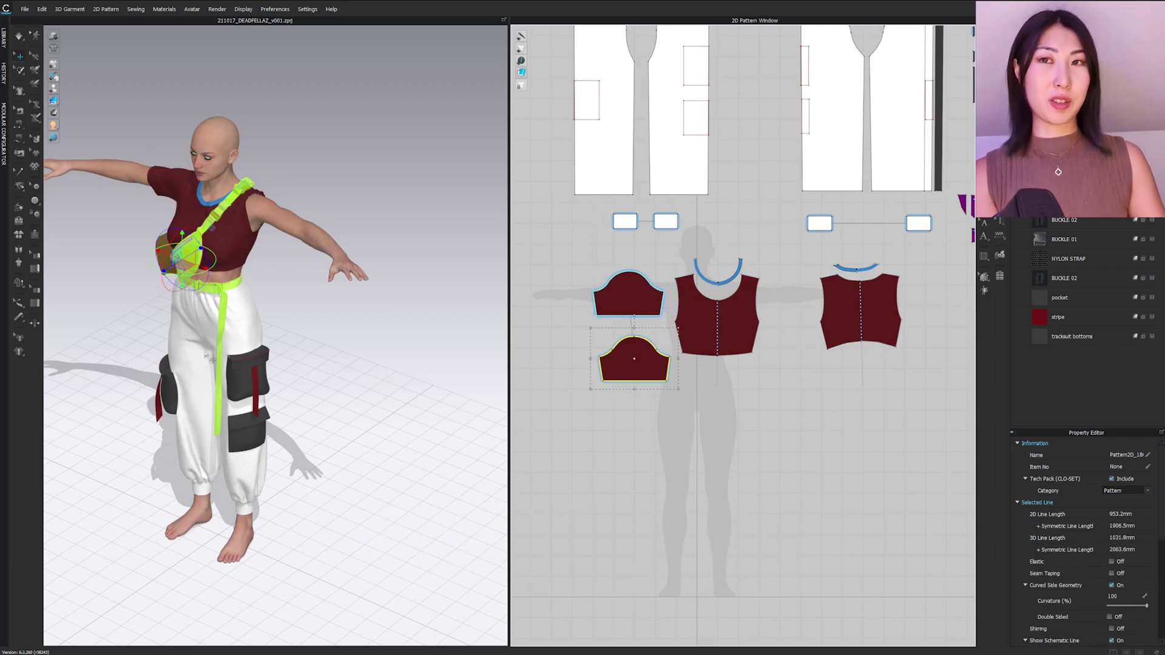
{"action": "right_click_drag", "start_coordinate": [206, 355], "coordinate": [160, 328]}
{"action": "left_click_drag", "start_coordinate": [160, 328], "coordinate": [365, 275]}
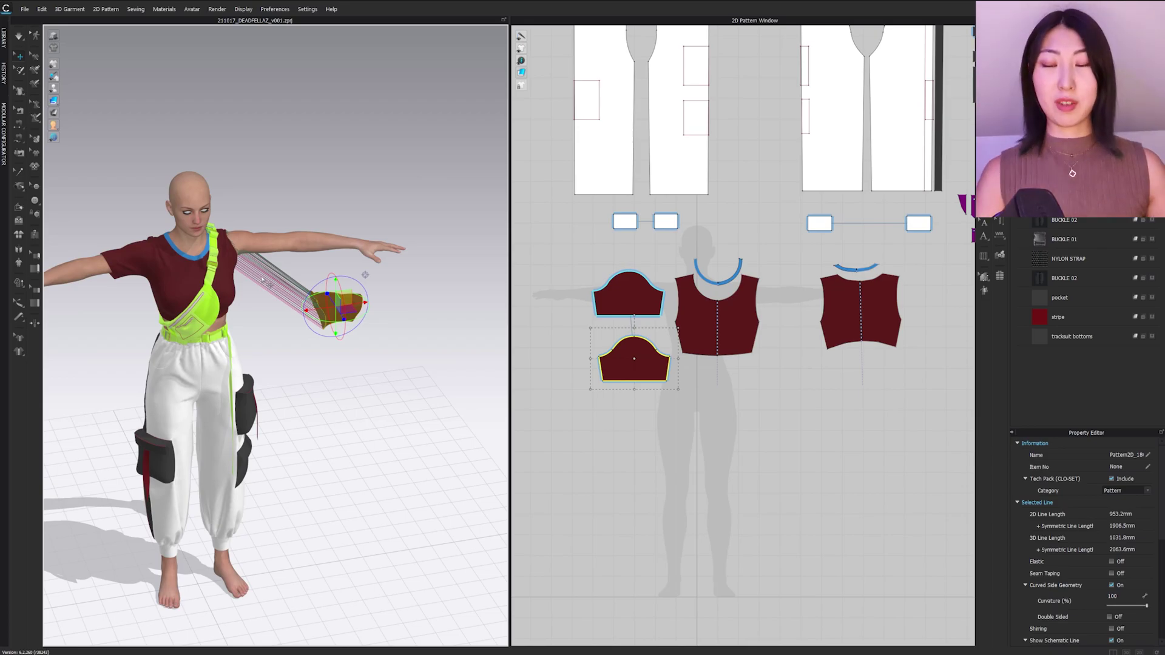
Step: Move the duplicate sleeve onto the avatar's bare forearm and simulate to drape it
{"action": "scroll", "coordinate": [302, 285], "scroll_direction": "up", "scroll_amount": 5}
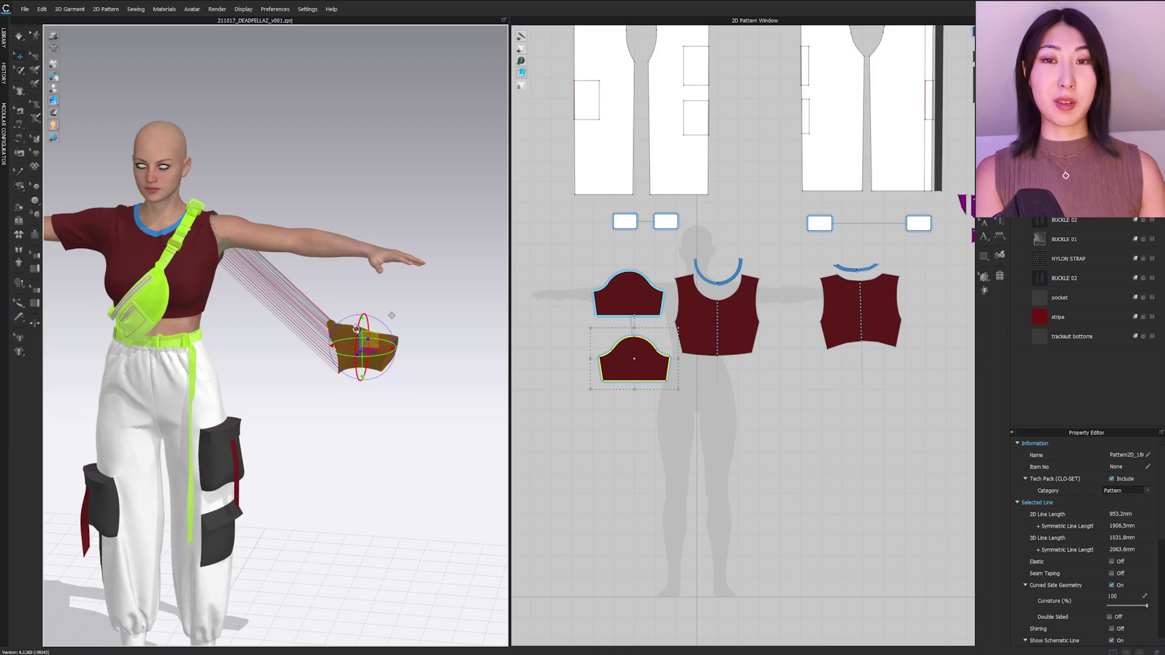
{"action": "left_click_drag", "start_coordinate": [357, 328], "coordinate": [366, 245]}
{"action": "mouse_move", "coordinate": [327, 267]}
{"action": "right_mouse_down"}
{"action": "mouse_move", "coordinate": [303, 269]}
{"action": "mouse_move", "coordinate": [329, 290]}
{"action": "right_mouse_up"}
{"action": "left_click_drag", "start_coordinate": [329, 290], "coordinate": [335, 296]}
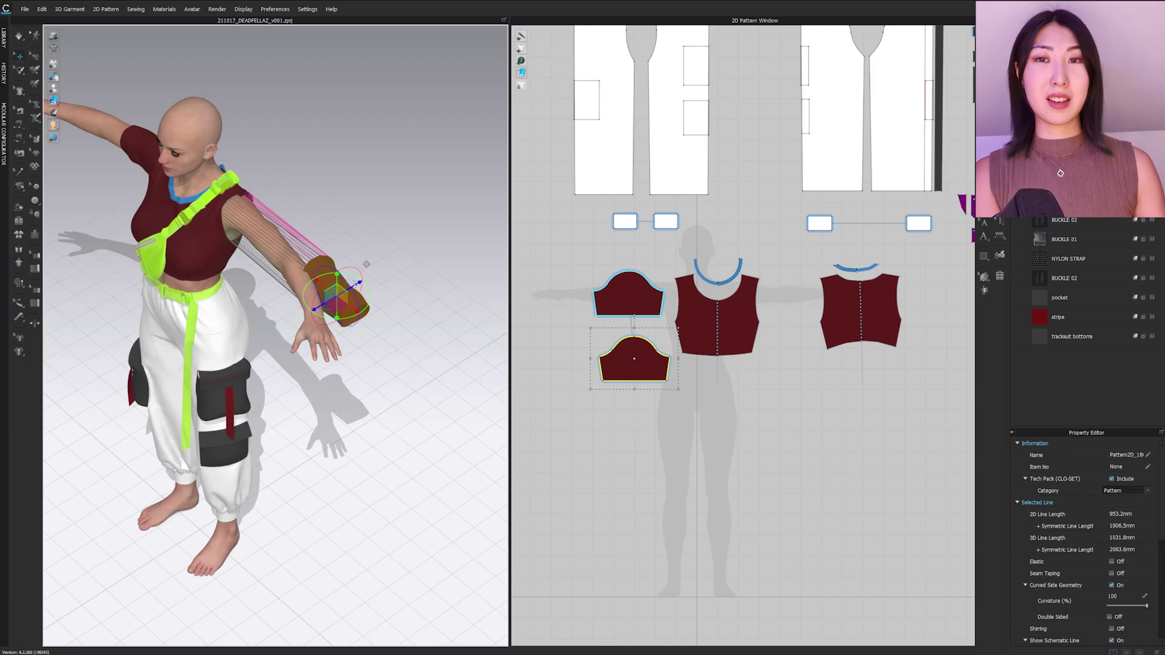
{"action": "key", "text": "space"}
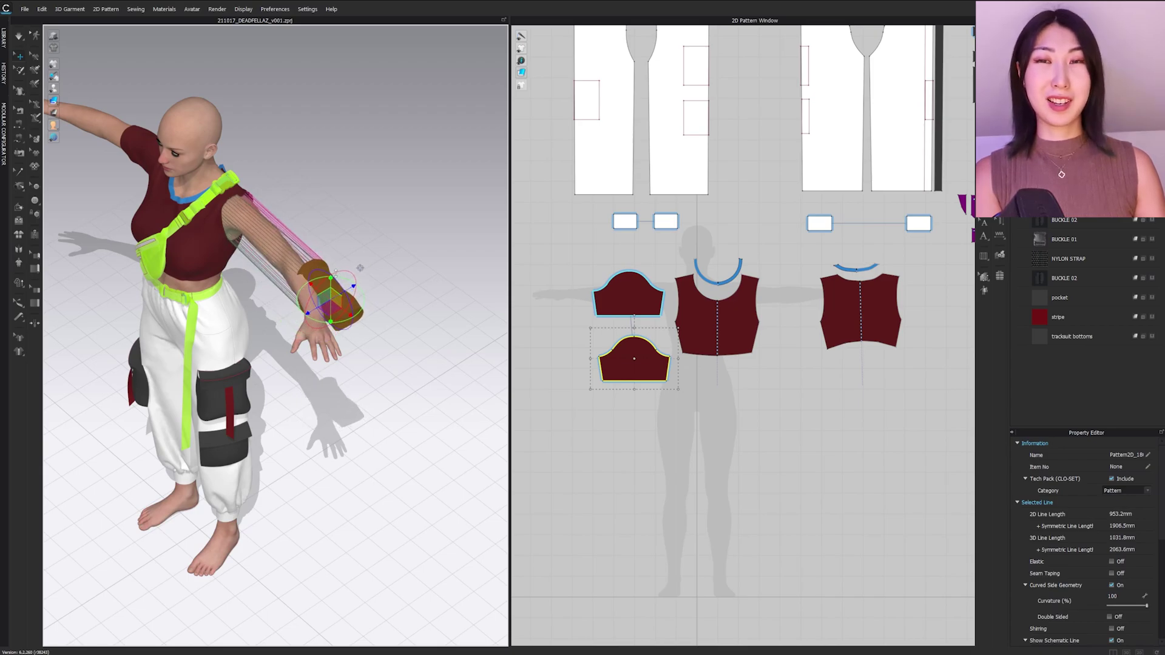
Step: Raise the draped sleeve onto the upper arm and rotate it to line up with the shoulder
{"action": "left_click", "coordinate": [344, 307]}
{"action": "left_click_drag", "start_coordinate": [342, 303], "coordinate": [258, 236]}
{"action": "right_click_drag", "start_coordinate": [274, 244], "coordinate": [230, 296]}
{"action": "left_click_drag", "start_coordinate": [230, 296], "coordinate": [199, 300]}
Step: Open and dismiss the sleeve's pattern menu, then view the arm from the front, zoomed in
{"action": "right_click", "coordinate": [211, 300]}
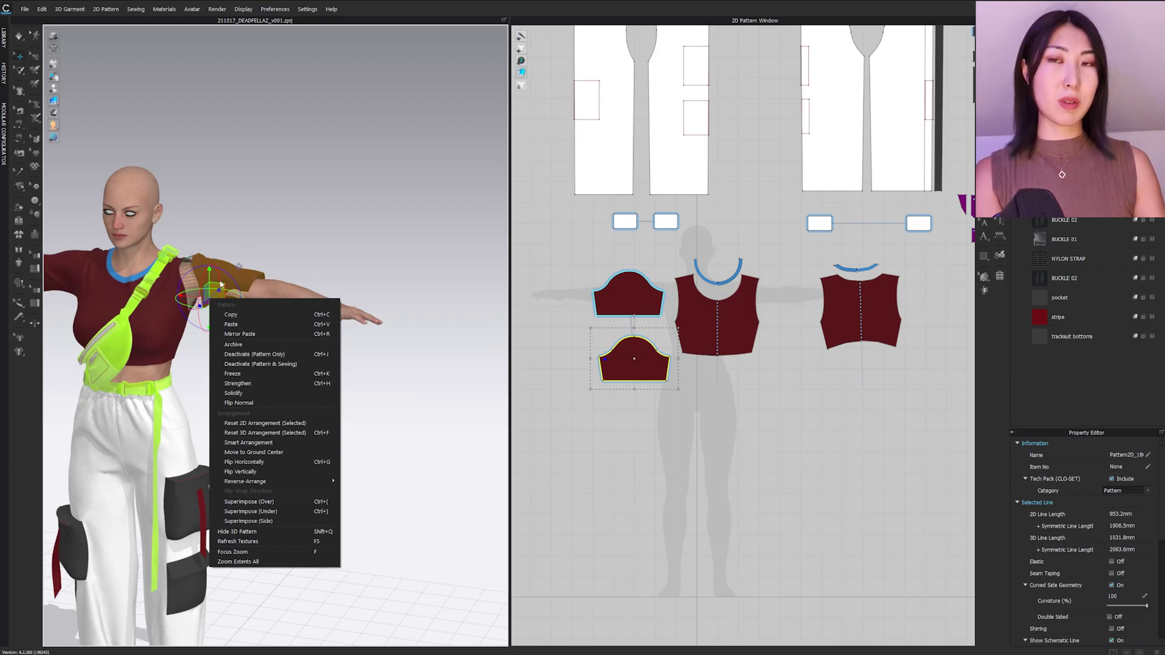
{"action": "left_click", "coordinate": [364, 388]}
{"action": "right_click_drag", "start_coordinate": [364, 389], "coordinate": [243, 288]}
{"action": "scroll", "coordinate": [242, 288], "scroll_direction": "up", "scroll_amount": 3}
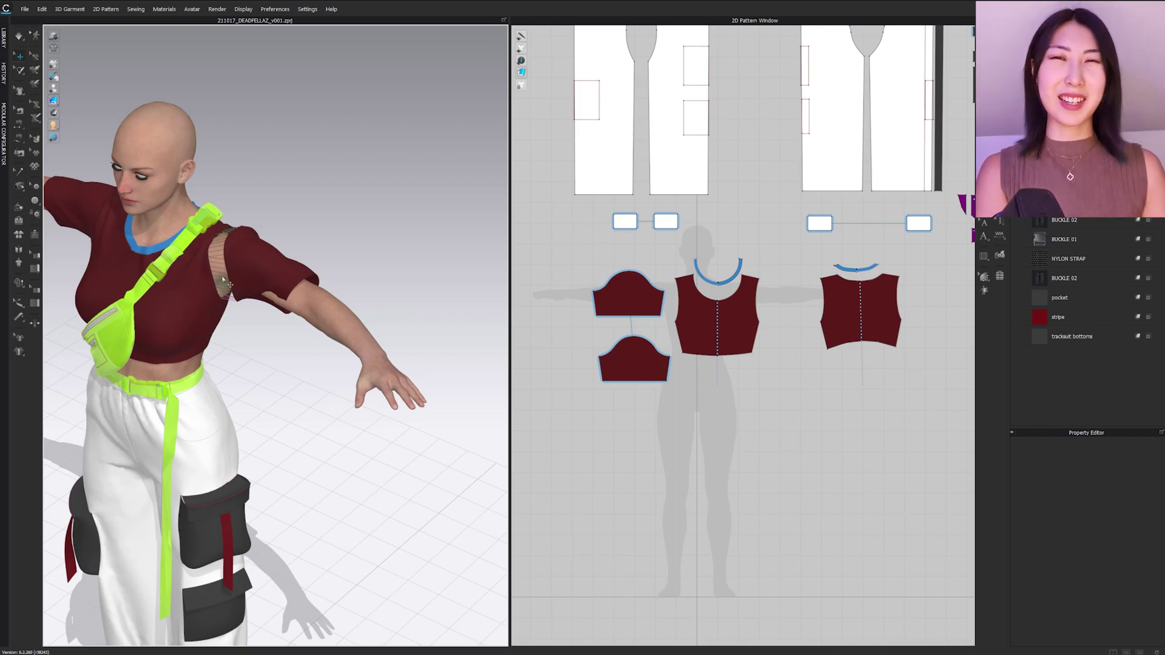
Step: Select the new sleeve and run the simulation so it sews onto the shoulder armhole
{"action": "left_click", "coordinate": [300, 282]}
{"action": "right_click_drag", "start_coordinate": [300, 283], "coordinate": [217, 206]}
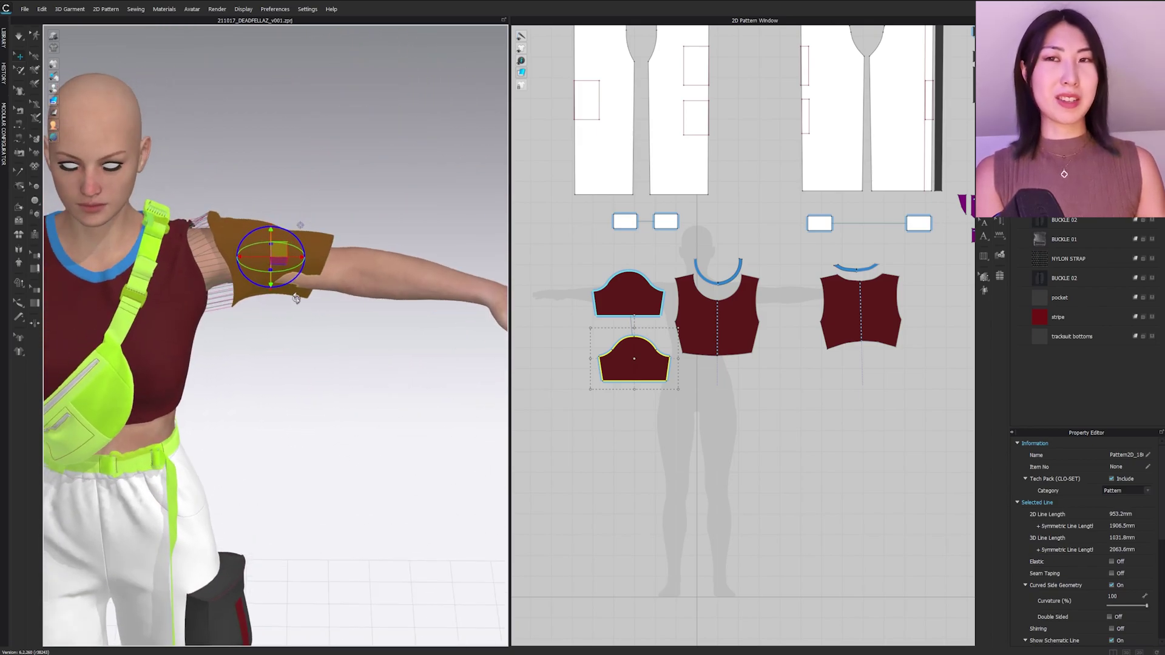
{"action": "left_click", "coordinate": [20, 34]}
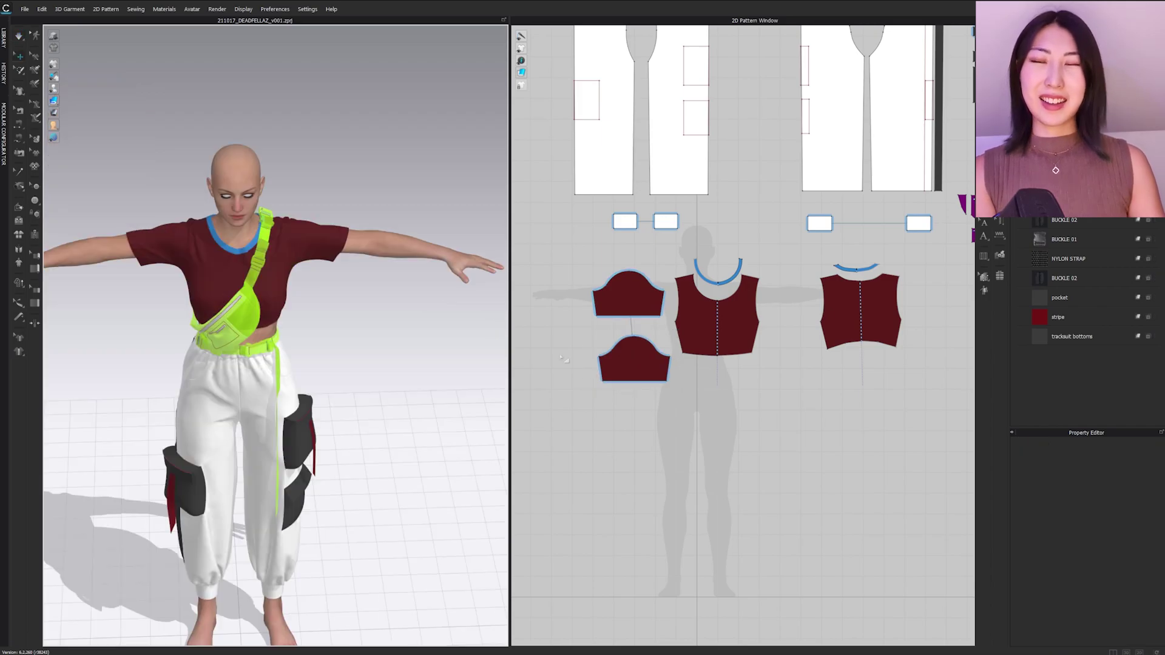
{"action": "left_click", "coordinate": [634, 363]}
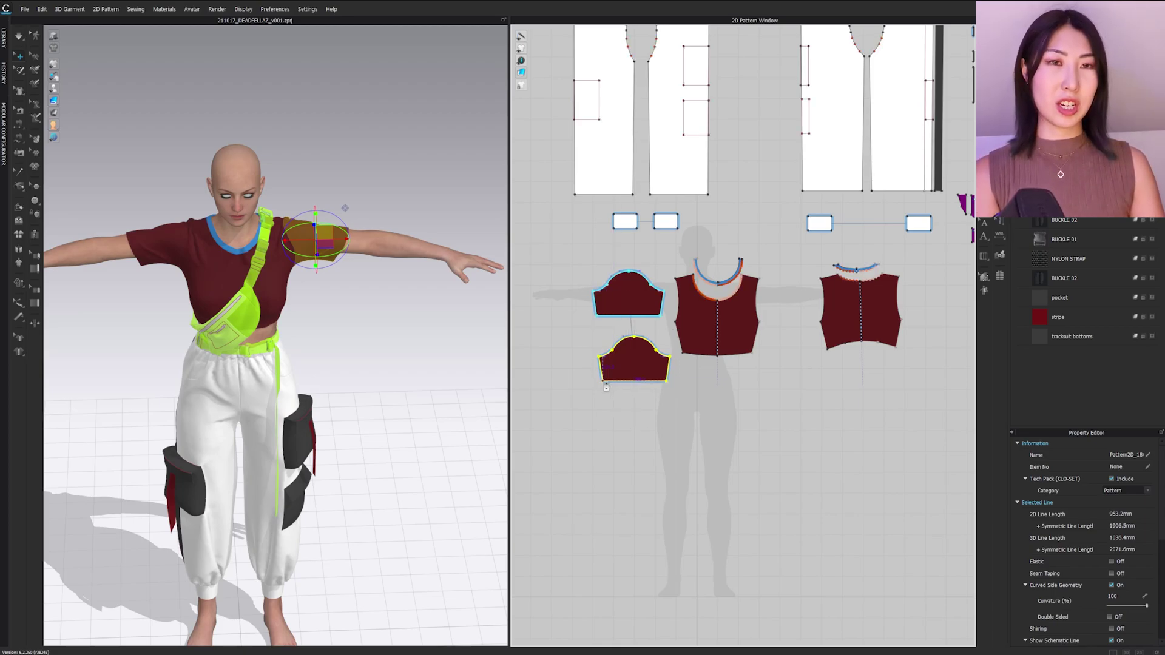
{"action": "scroll", "coordinate": [603, 381], "scroll_direction": "up", "scroll_amount": 5}
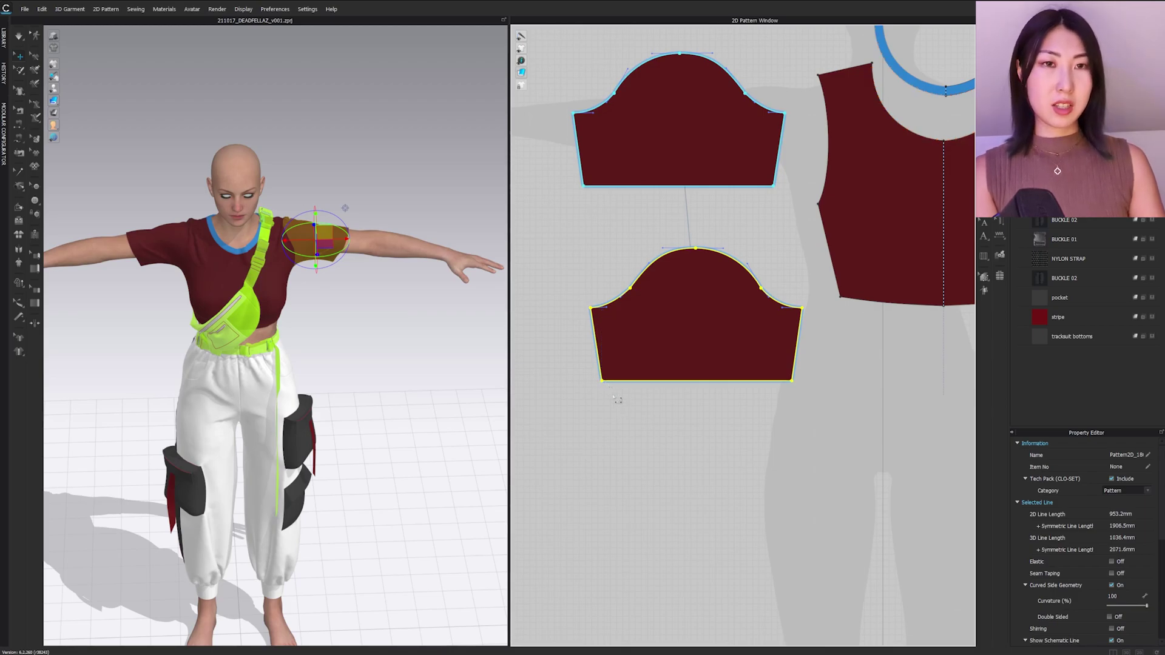
{"action": "left_click", "coordinate": [603, 382]}
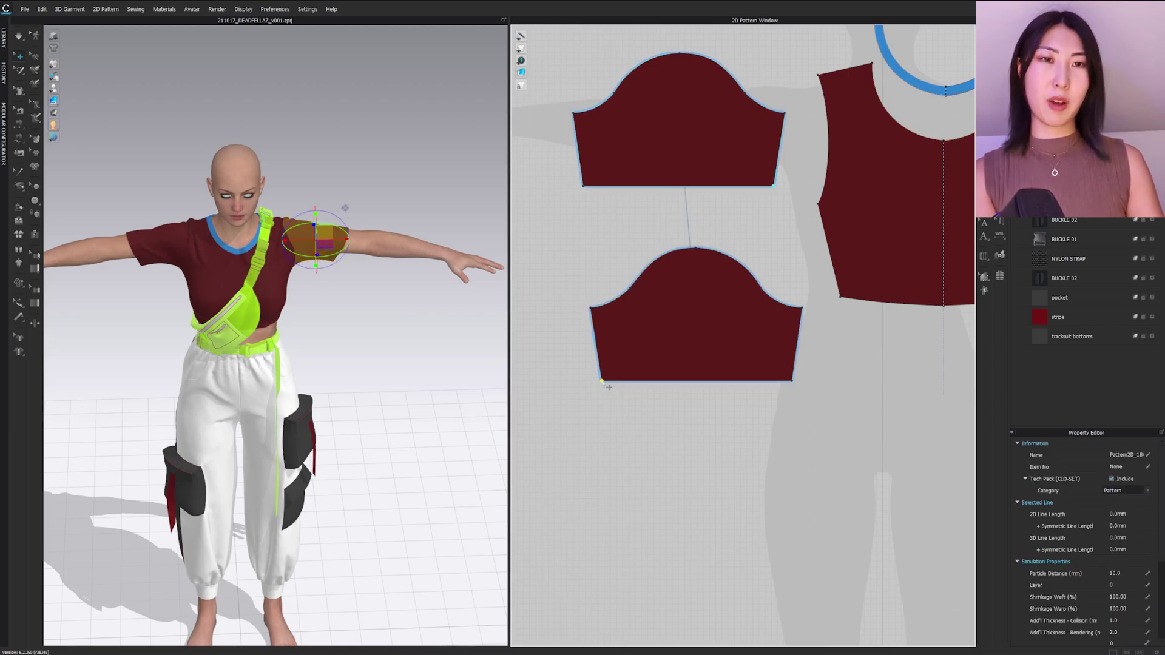
{"action": "left_click_drag", "start_coordinate": [602, 382], "coordinate": [647, 387]}
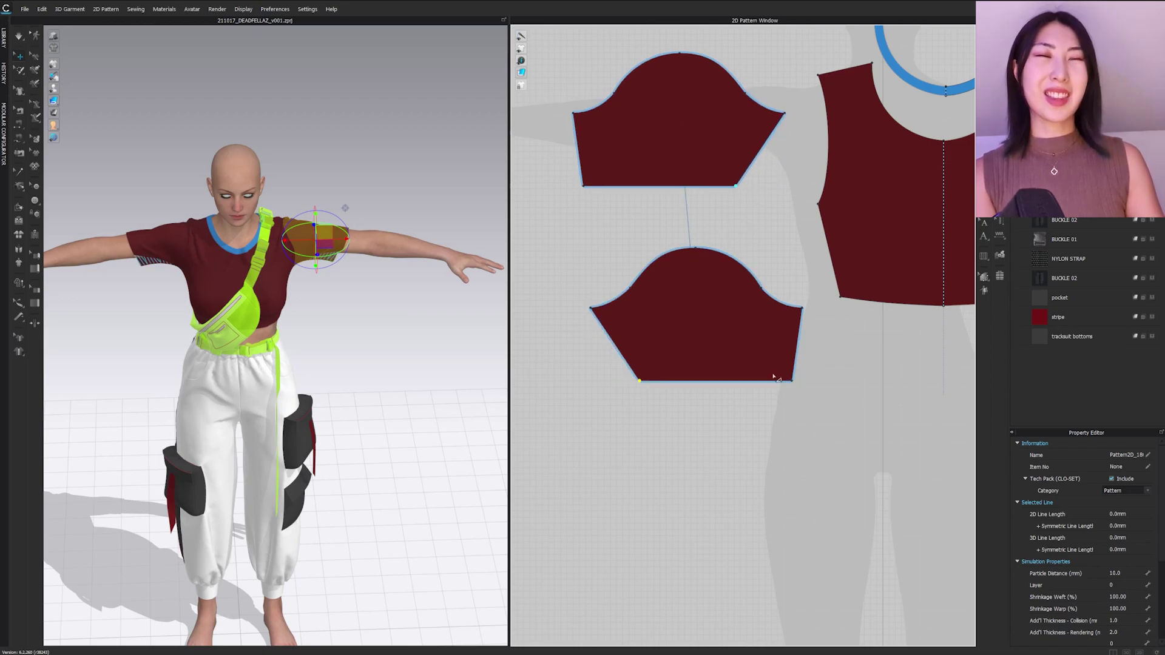
{"action": "left_click_drag", "start_coordinate": [791, 381], "coordinate": [754, 381]}
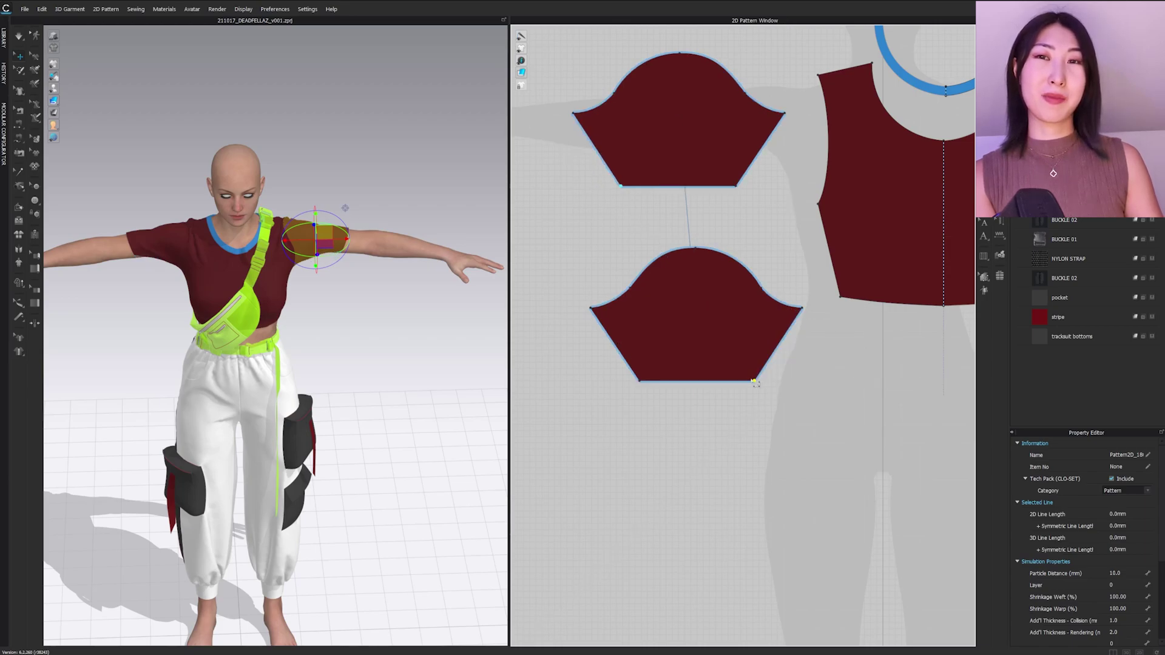
{"action": "right_click_drag", "start_coordinate": [415, 333], "coordinate": [372, 368]}
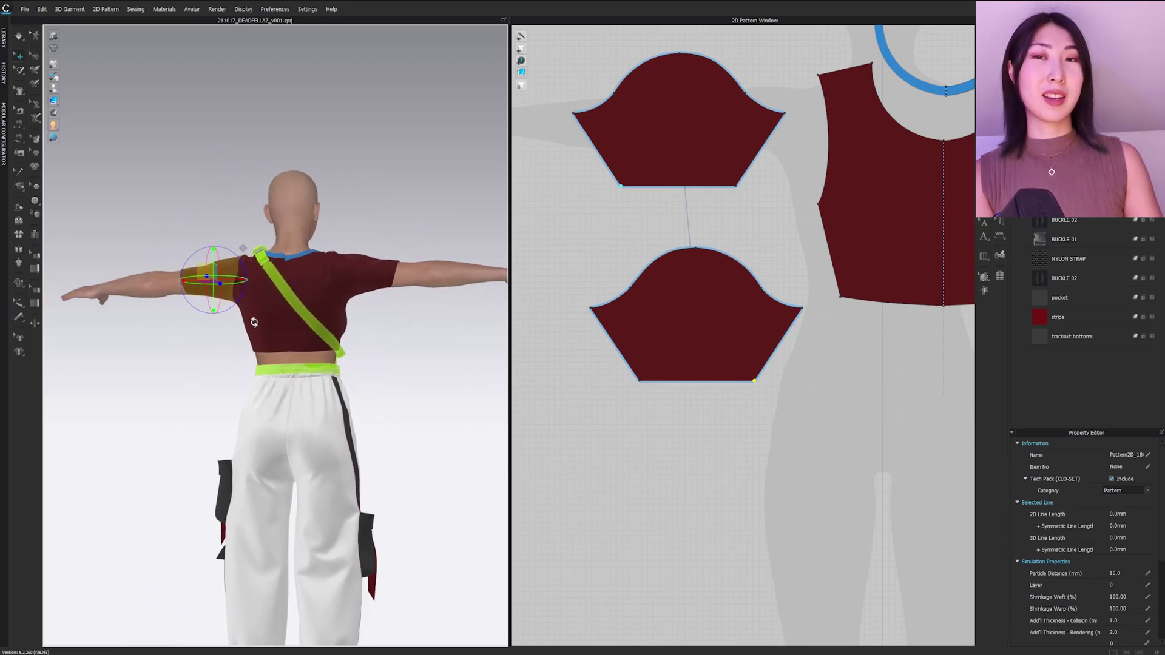
{"action": "right_click_drag", "start_coordinate": [254, 321], "coordinate": [296, 318]}
{"action": "scroll", "coordinate": [306, 297], "scroll_direction": "up", "scroll_amount": 5}
{"action": "scroll", "coordinate": [307, 279], "scroll_direction": "down", "scroll_amount": 3}
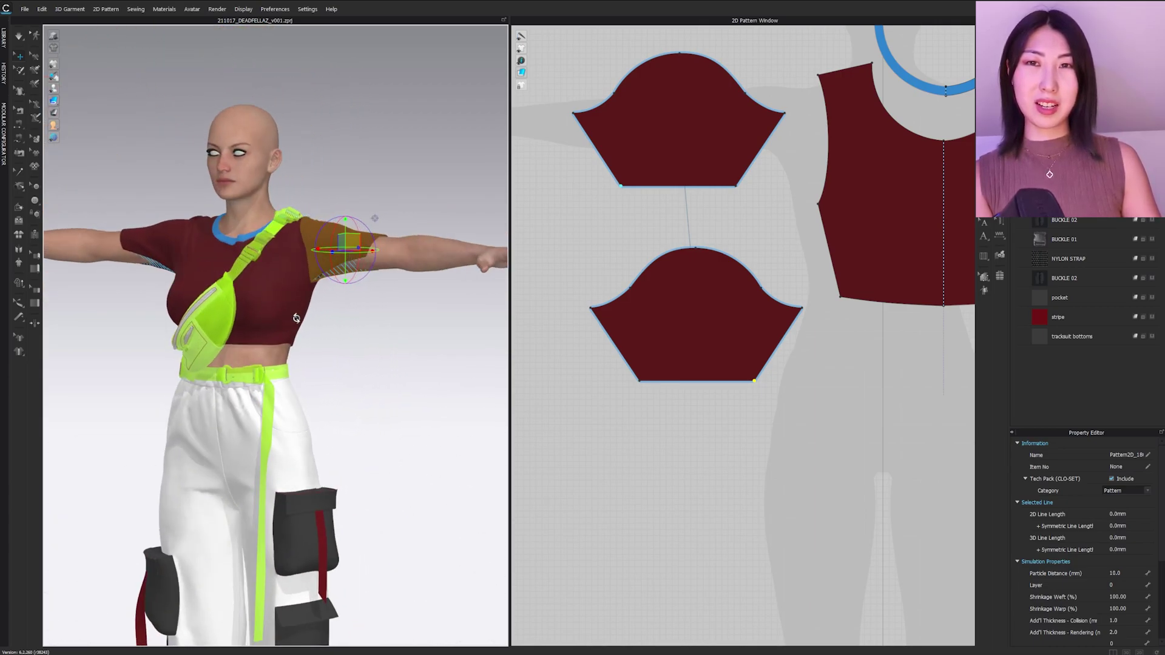
{"action": "scroll", "coordinate": [296, 318], "scroll_direction": "down", "scroll_amount": 5}
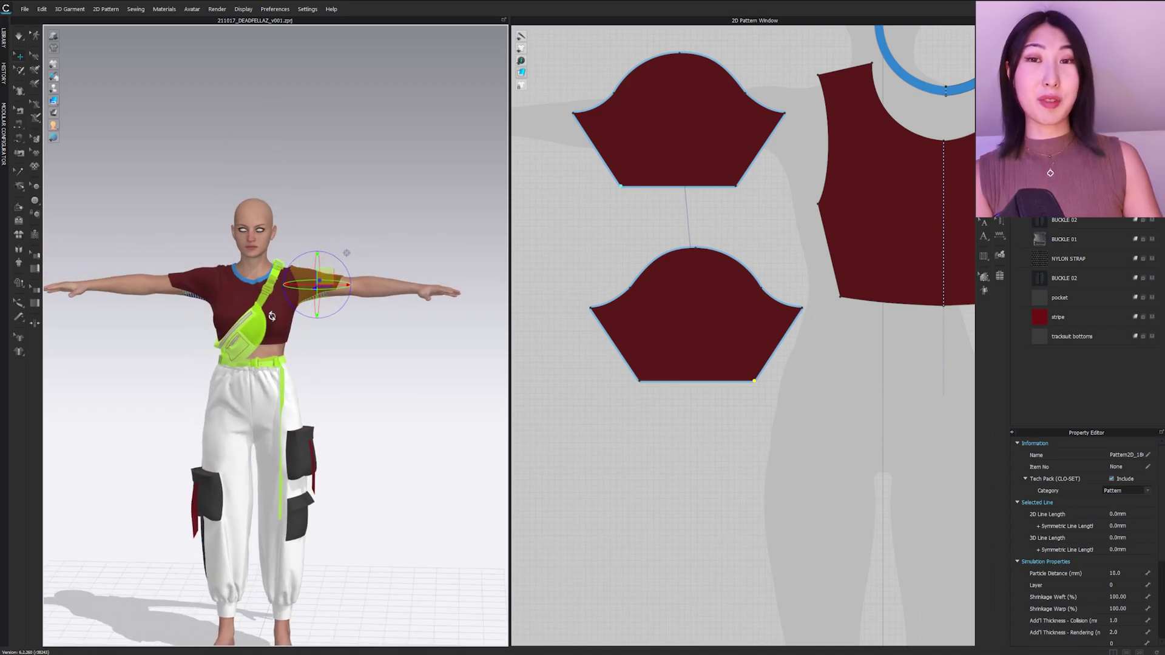
{"action": "middle_click_drag", "start_coordinate": [335, 332], "coordinate": [304, 302]}
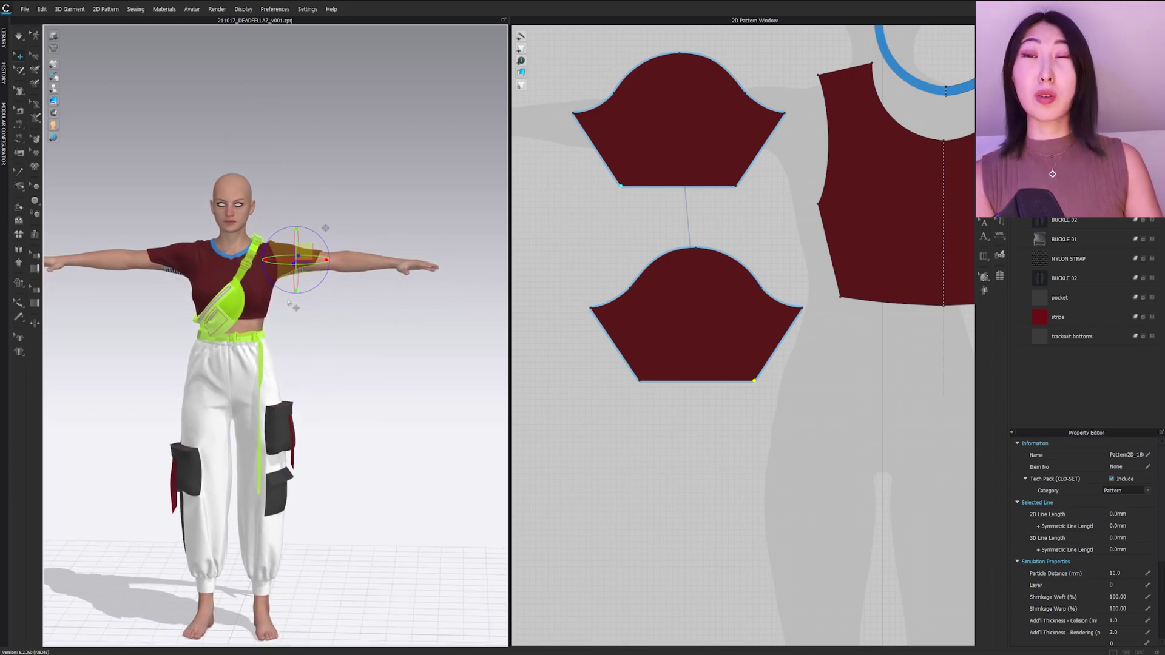
{"action": "right_click_drag", "start_coordinate": [388, 291], "coordinate": [356, 281]}
{"action": "key", "text": "2"}
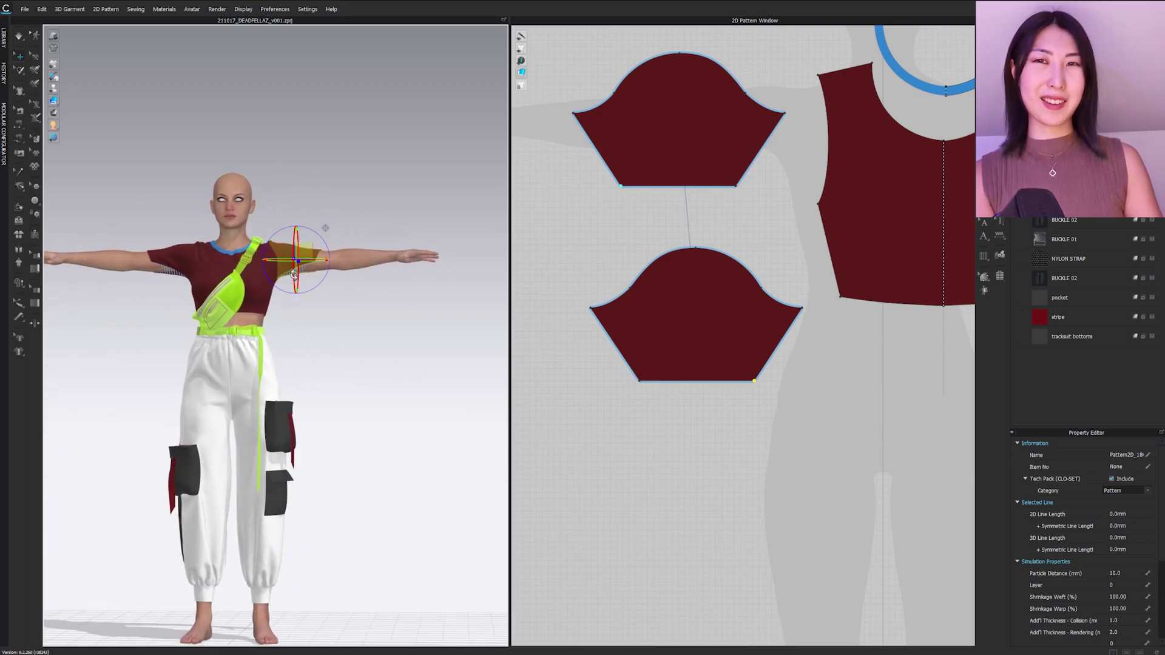
{"action": "left_click", "coordinate": [710, 357]}
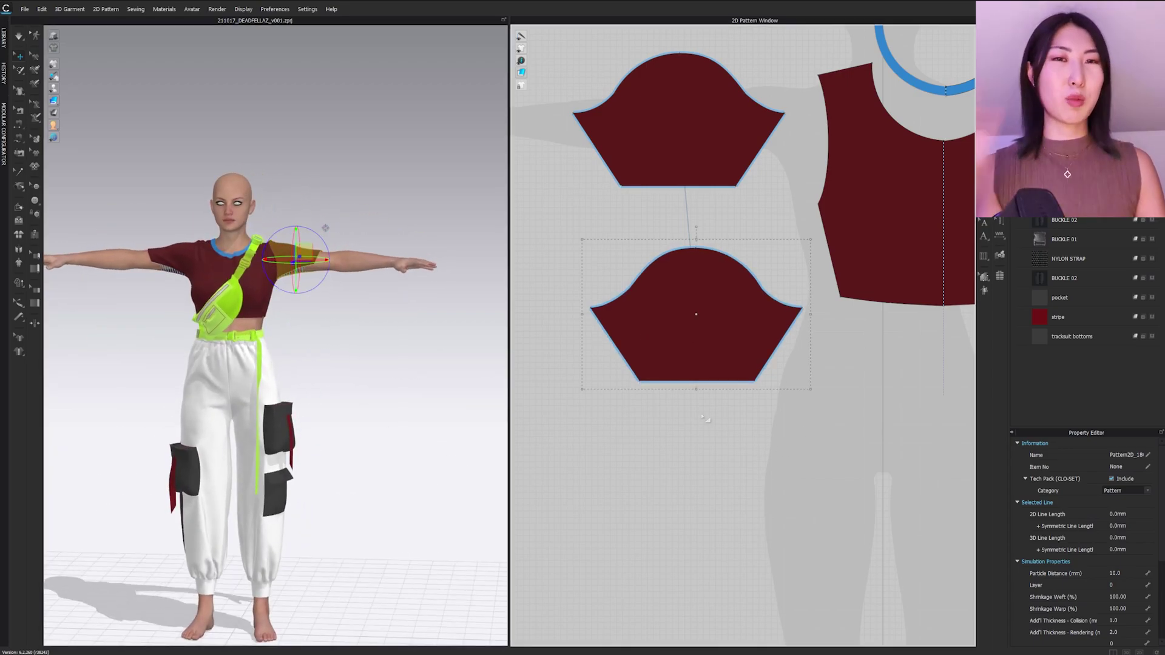
{"action": "left_click", "coordinate": [658, 435]}
{"action": "key", "text": "ctrl+z"}
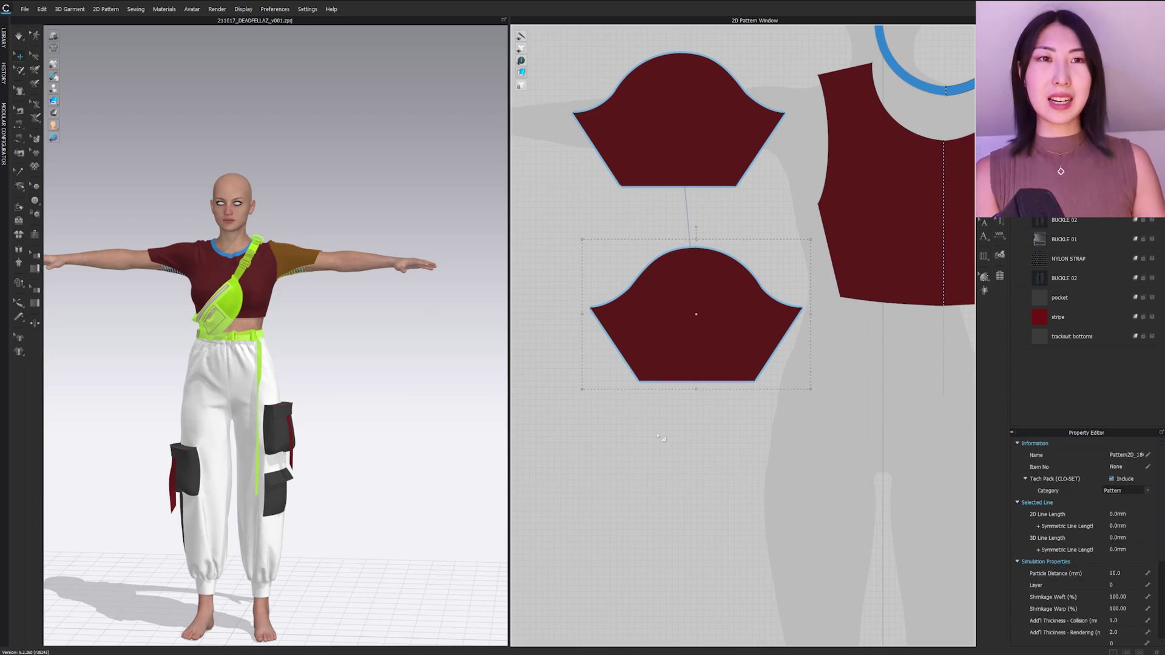
{"action": "key", "text": "ctrl+z"}
{"action": "key", "text": "ctrl+z"}
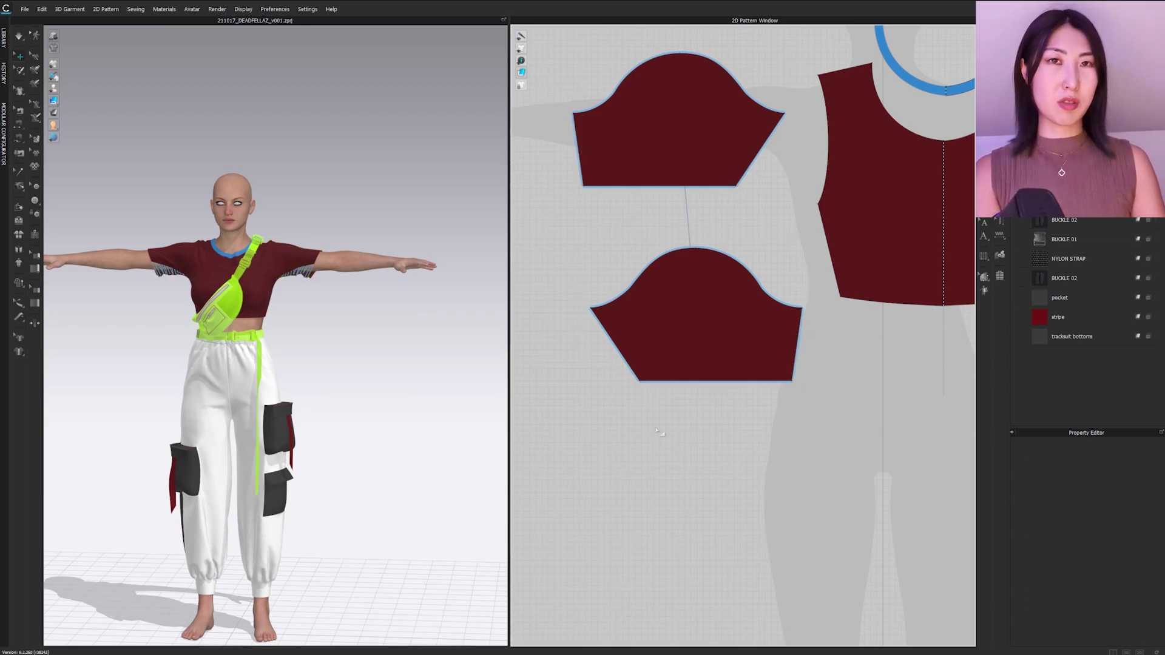
{"action": "key", "text": "ctrl+z"}
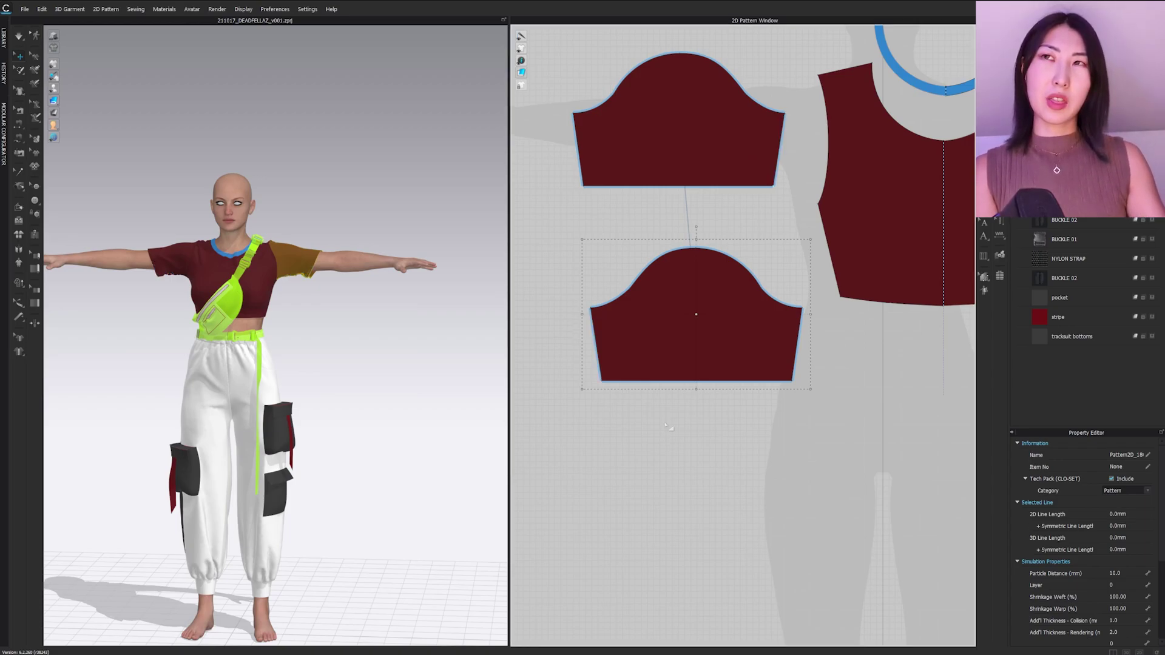
Step: Undo the last change and shift the sleeve up along the avatar's arm
{"action": "scroll", "coordinate": [679, 400], "scroll_direction": "down", "scroll_amount": 3}
{"action": "key", "text": "ctrl+z"}
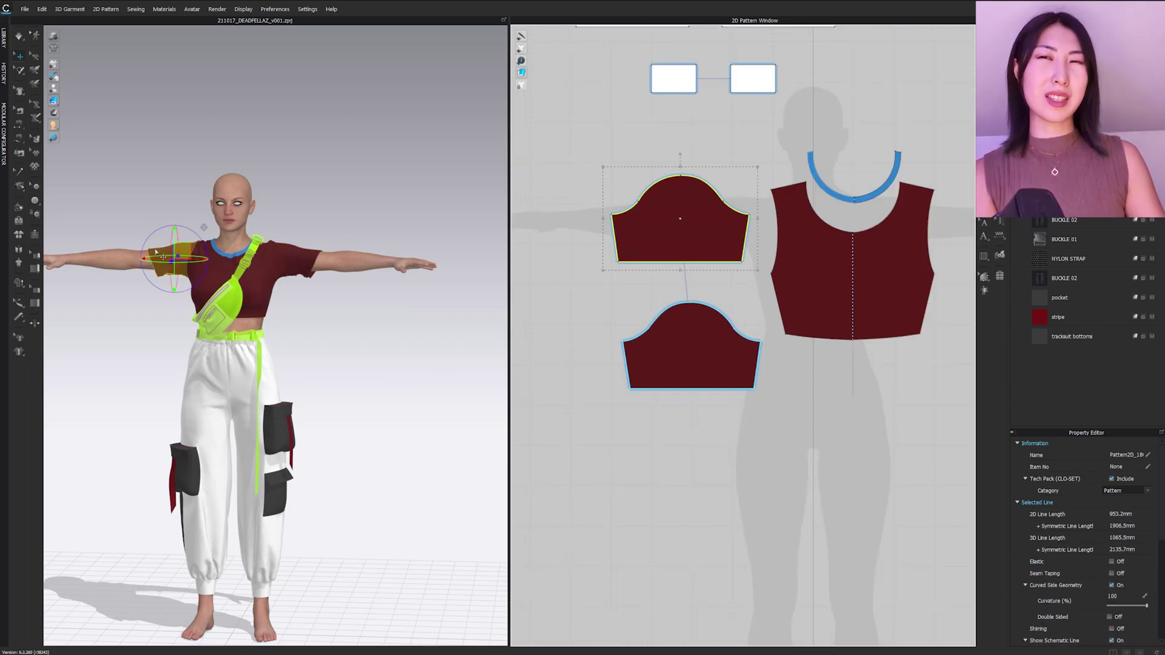
{"action": "left_click_drag", "start_coordinate": [165, 259], "coordinate": [156, 251]}
Step: Select both sleeve pieces together and open their options menu for Remove Linked Editing
{"action": "left_click", "coordinate": [306, 268]}
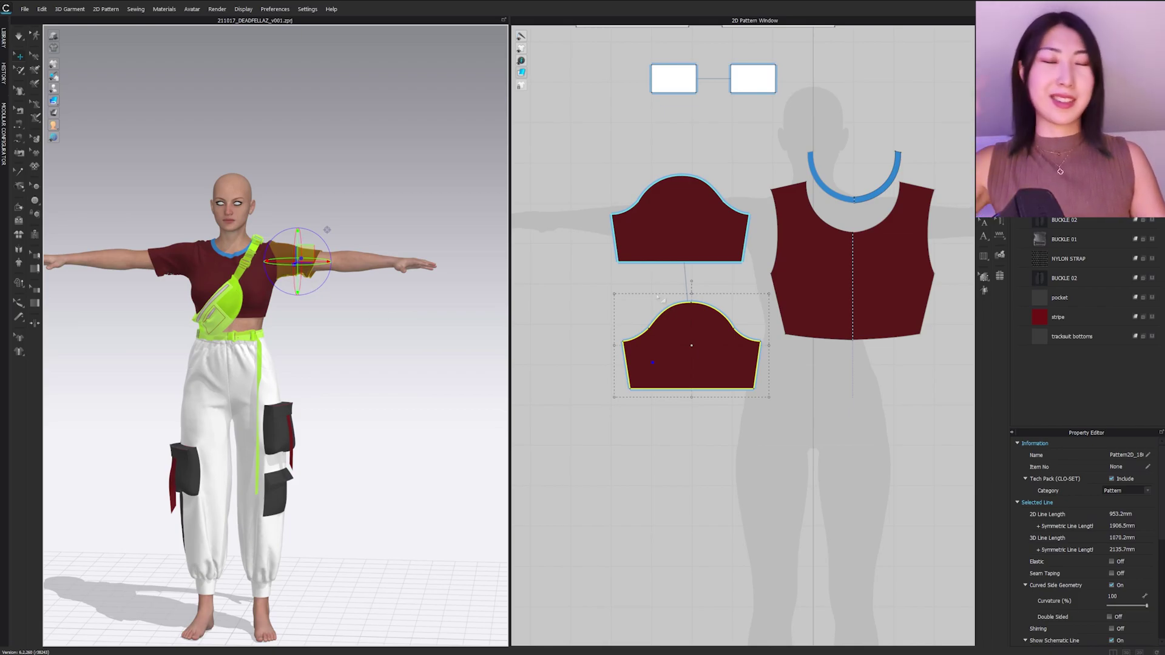
{"action": "left_click", "coordinate": [655, 236]}
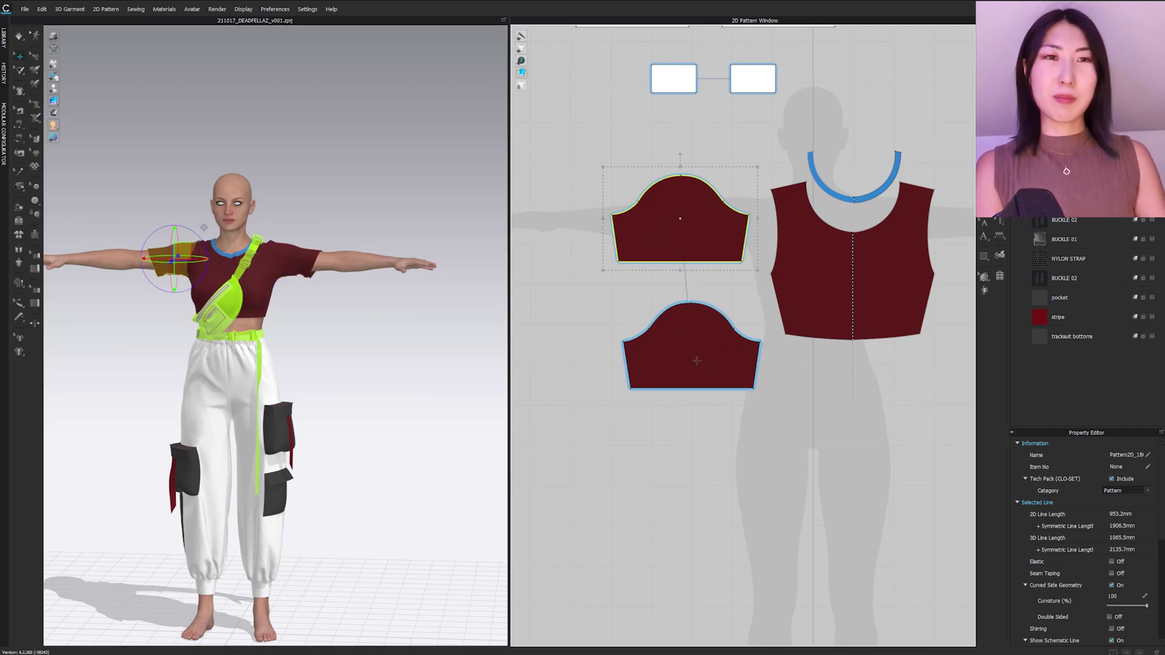
{"action": "left_click", "coordinate": [690, 357]}
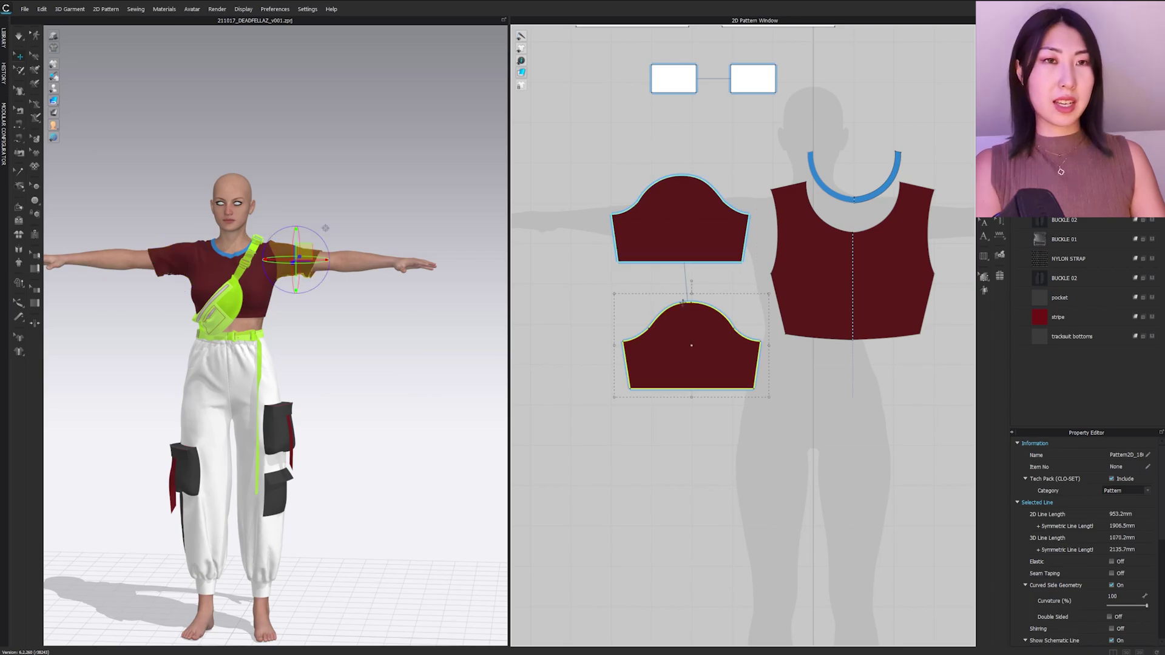
{"action": "left_click", "coordinate": [674, 237], "text": "shift"}
{"action": "right_click", "coordinate": [657, 234]}
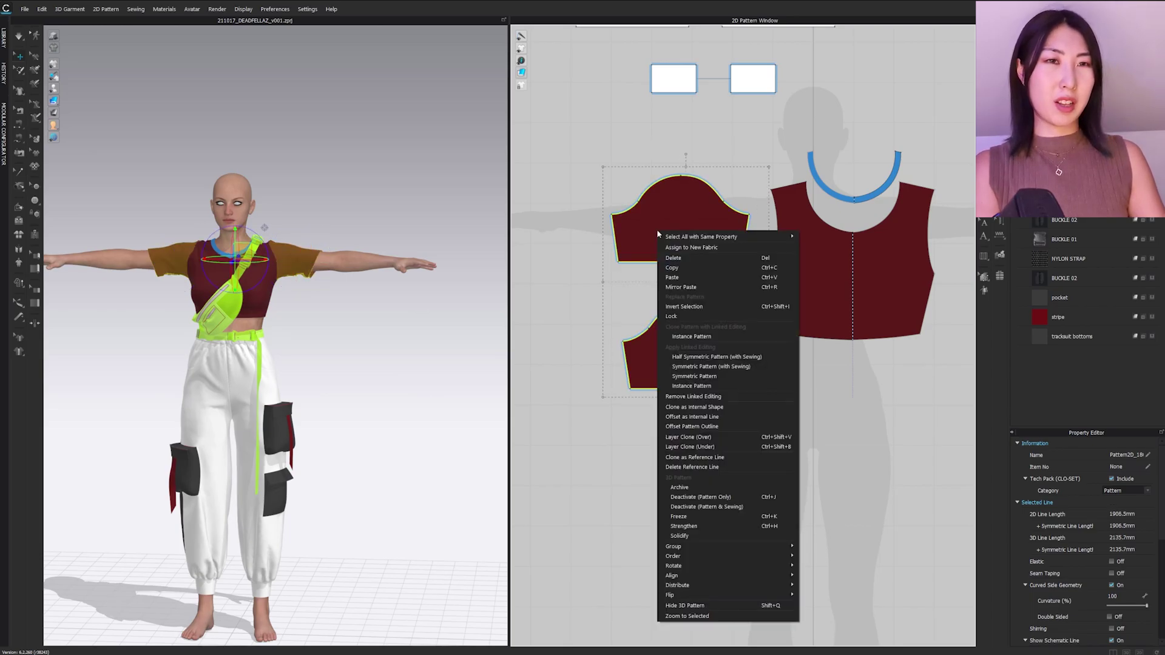
{"action": "left_click", "coordinate": [722, 398]}
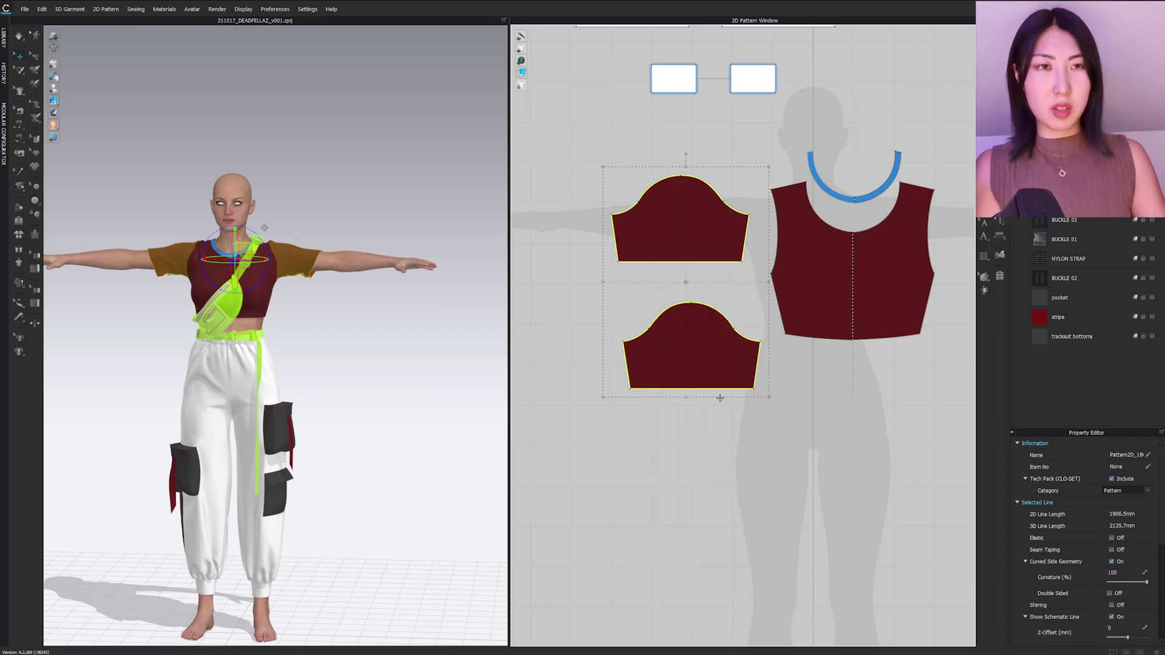
{"action": "left_click", "coordinate": [688, 230]}
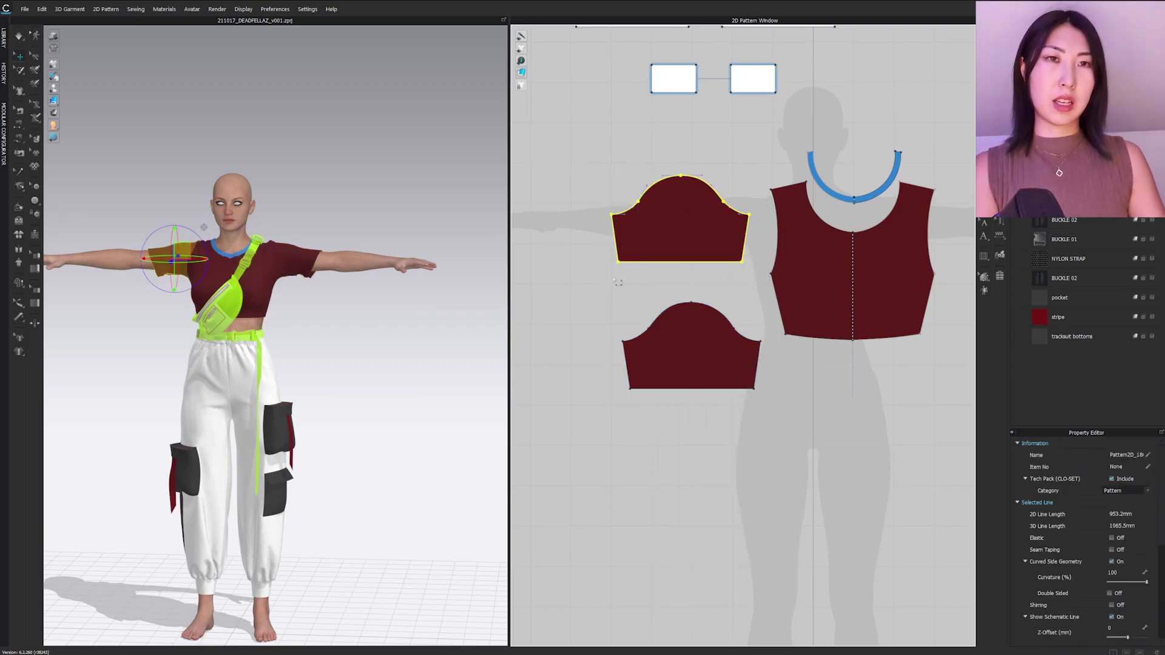
{"action": "left_click", "coordinate": [604, 260]}
{"action": "left_click", "coordinate": [661, 262]}
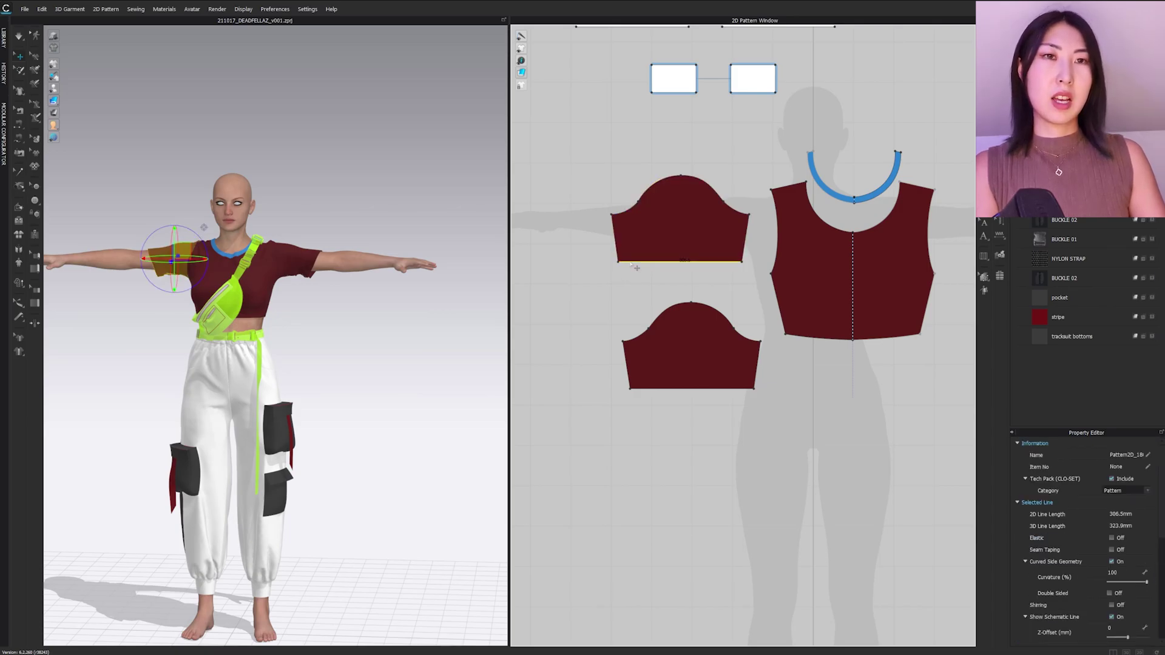
{"action": "left_click_drag", "start_coordinate": [659, 262], "coordinate": [661, 305]}
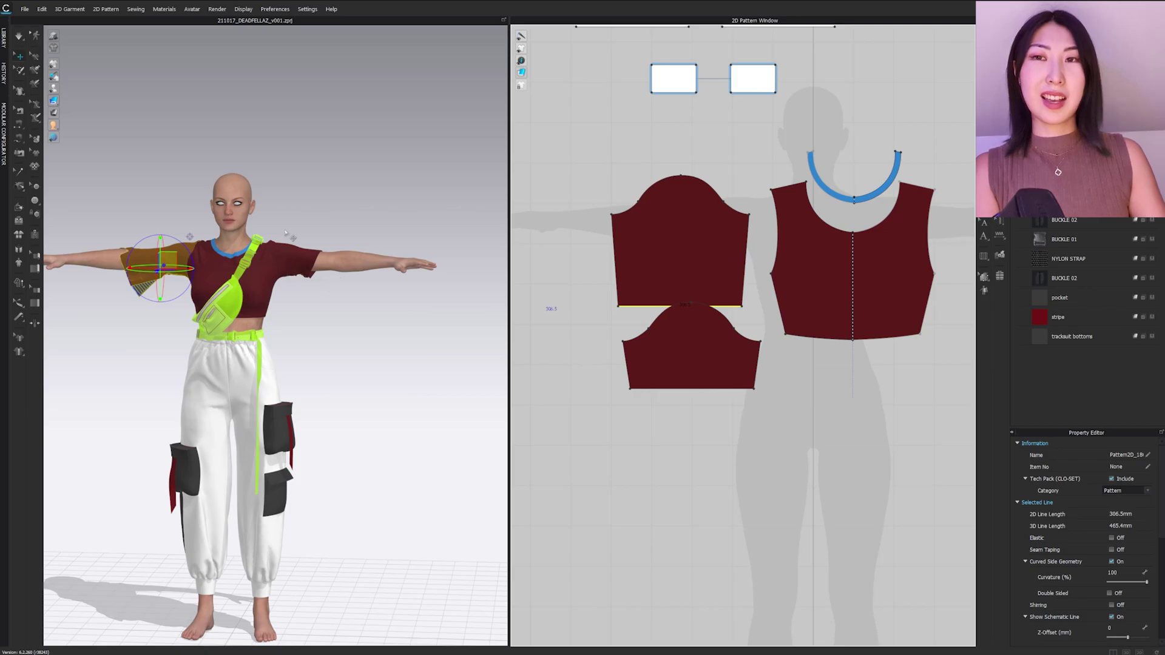
{"action": "left_click", "coordinate": [677, 258]}
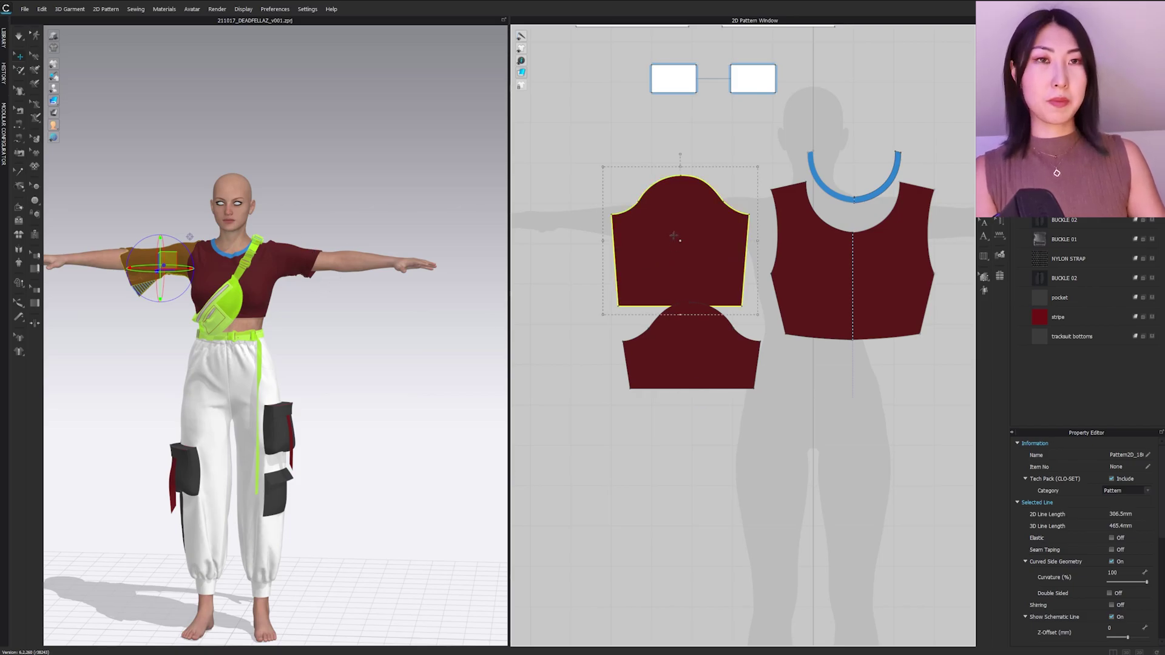
{"action": "left_click_drag", "start_coordinate": [713, 264], "coordinate": [717, 225]}
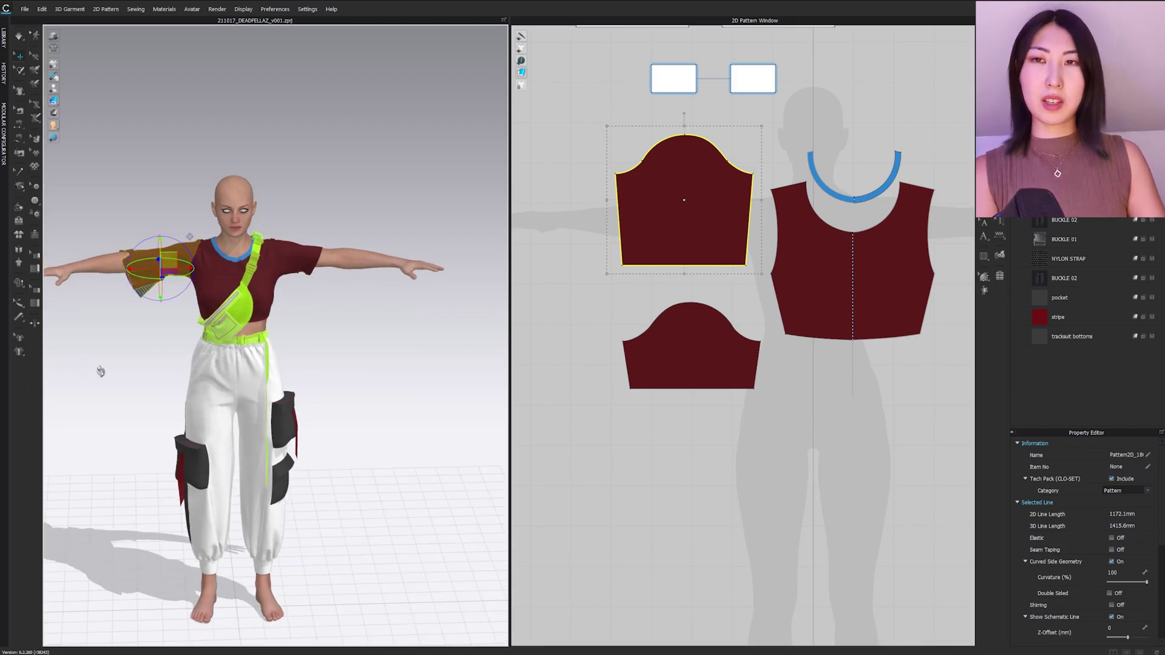
{"action": "right_click_drag", "start_coordinate": [99, 369], "coordinate": [115, 331]}
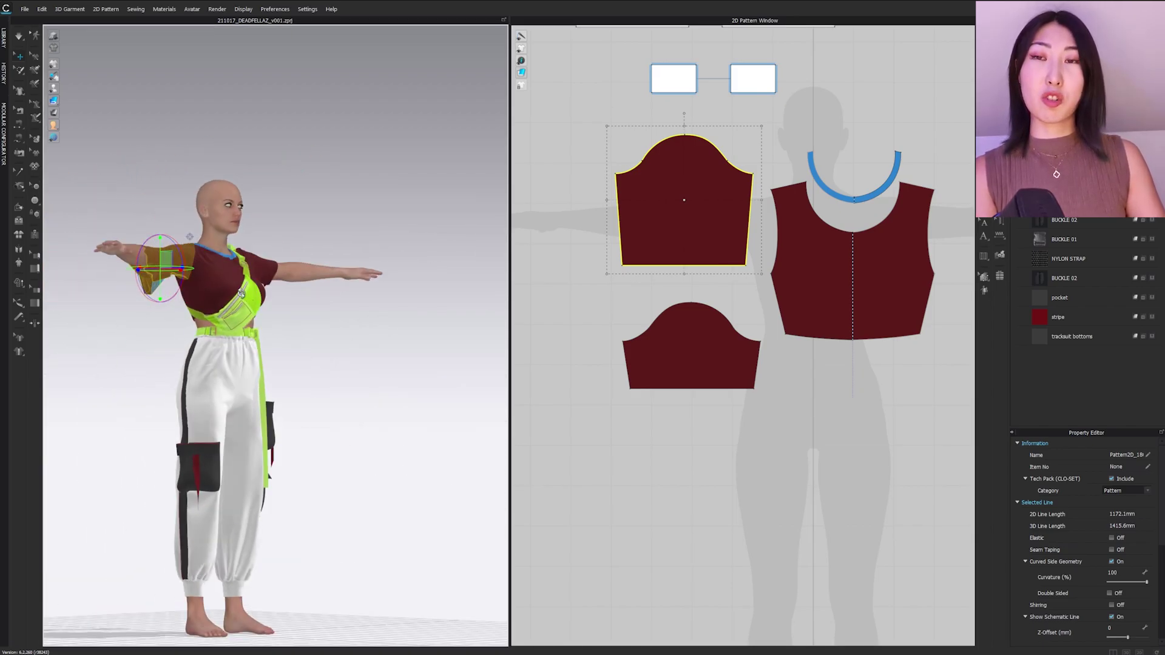
{"action": "right_click_drag", "start_coordinate": [241, 294], "coordinate": [280, 272]}
{"action": "scroll", "coordinate": [279, 273], "scroll_direction": "up", "scroll_amount": 2}
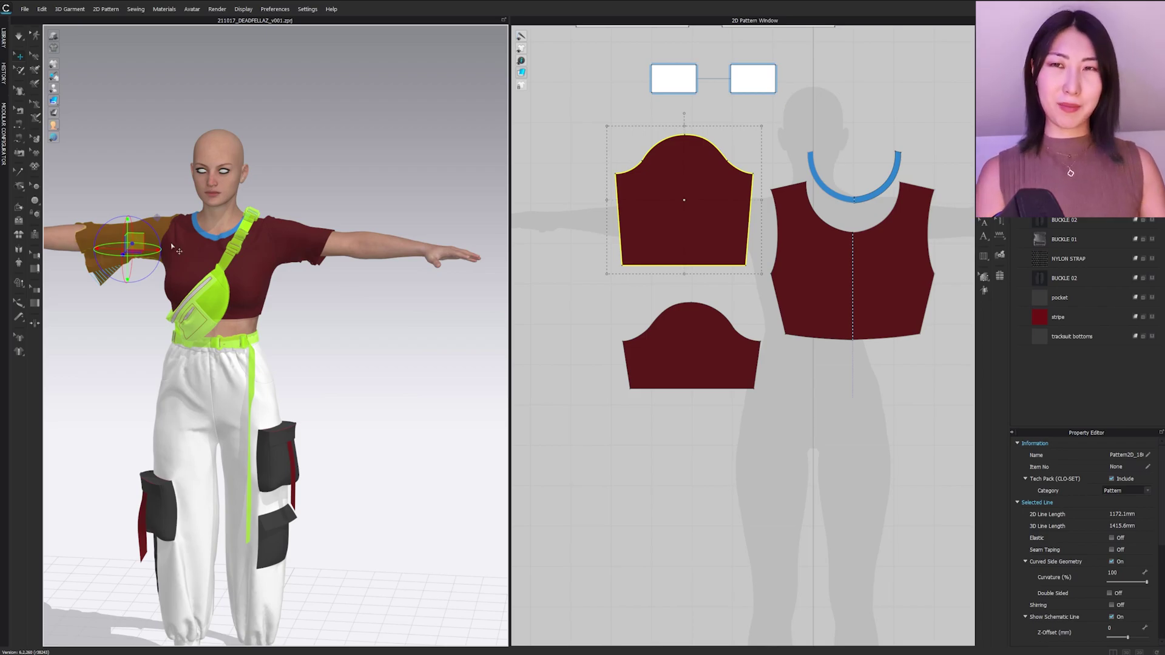
{"action": "mouse_move", "coordinate": [99, 333]}
{"action": "right_mouse_down"}
{"action": "mouse_move", "coordinate": [233, 340]}
{"action": "mouse_move", "coordinate": [91, 322]}
{"action": "right_mouse_up"}
{"action": "scroll", "coordinate": [237, 353], "scroll_direction": "up", "scroll_amount": 2}
{"action": "scroll", "coordinate": [239, 355], "scroll_direction": "down", "scroll_amount": 2}
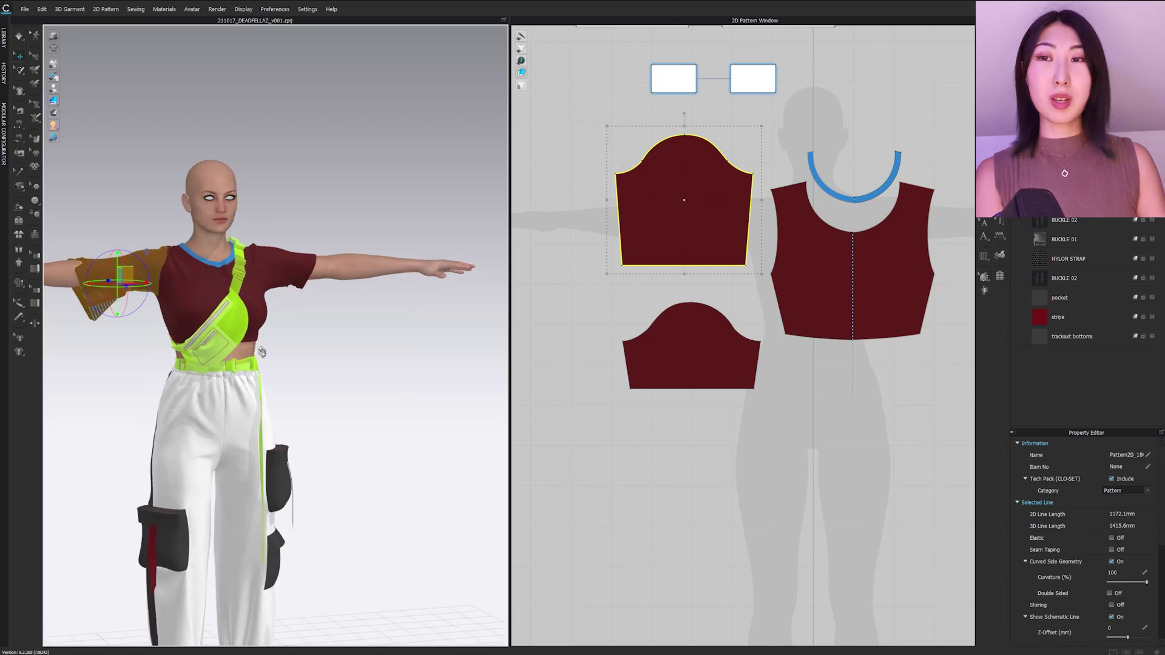
{"action": "right_click_drag", "start_coordinate": [262, 352], "coordinate": [303, 304]}
{"action": "scroll", "coordinate": [310, 319], "scroll_direction": "up", "scroll_amount": 3}
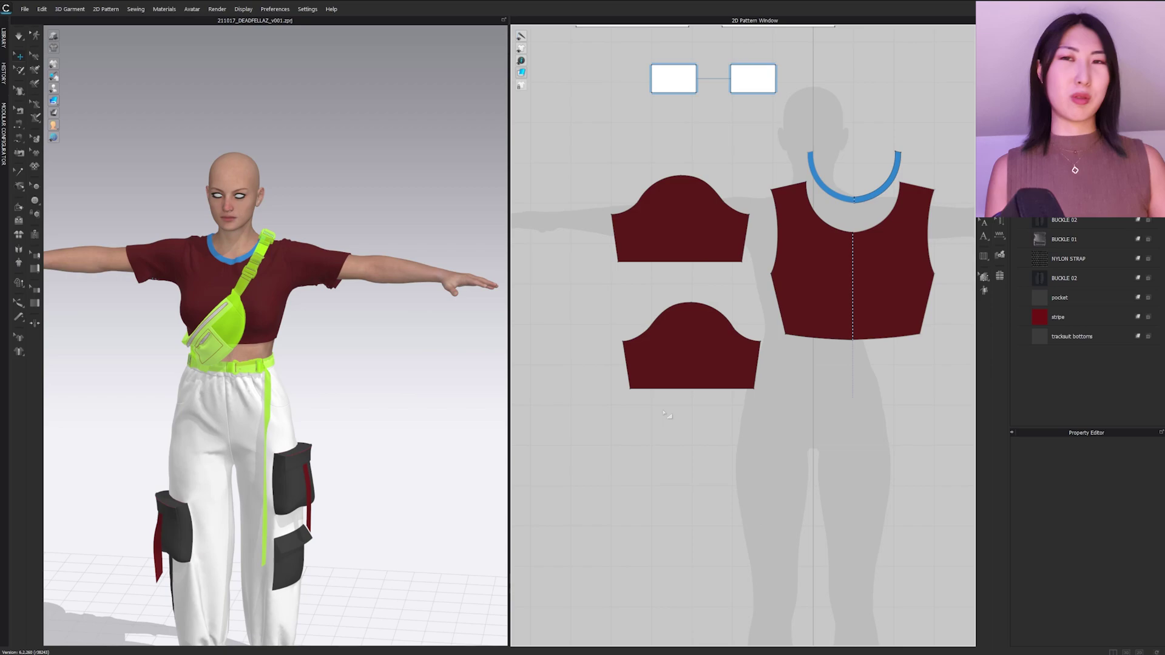
Step: Select the upper sleeve pattern in 2D, then pick the belt bag on the 3D avatar
{"action": "left_click", "coordinate": [655, 227]}
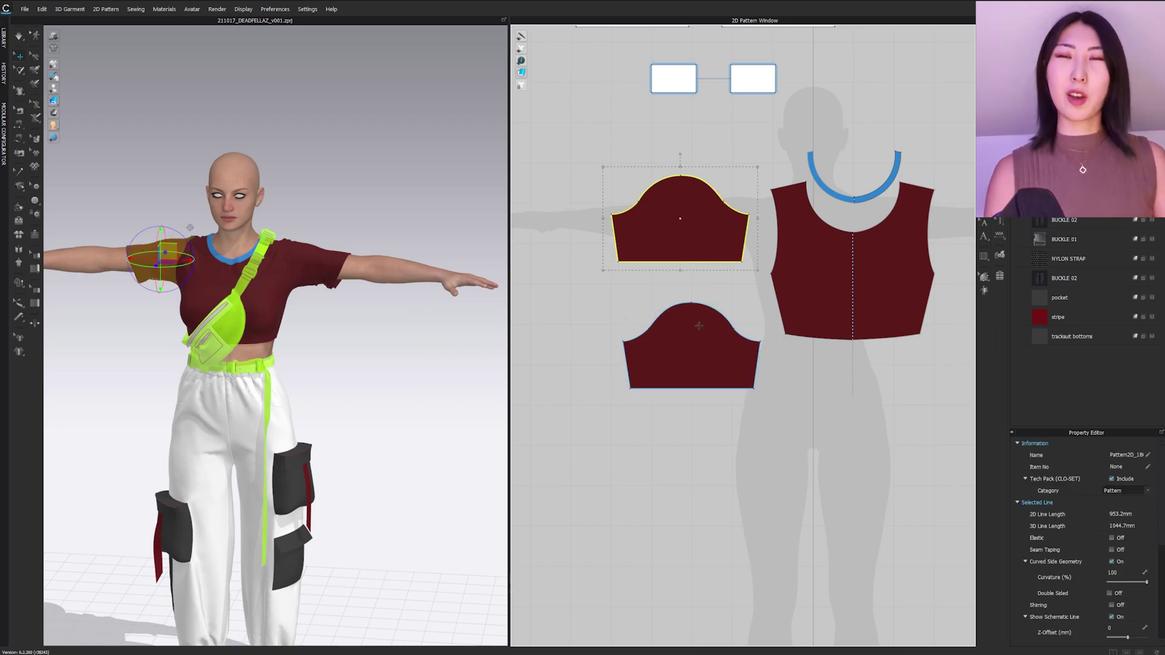
{"action": "scroll", "coordinate": [752, 436], "scroll_direction": "down", "scroll_amount": 3}
{"action": "scroll", "coordinate": [710, 451], "scroll_direction": "up", "scroll_amount": 2}
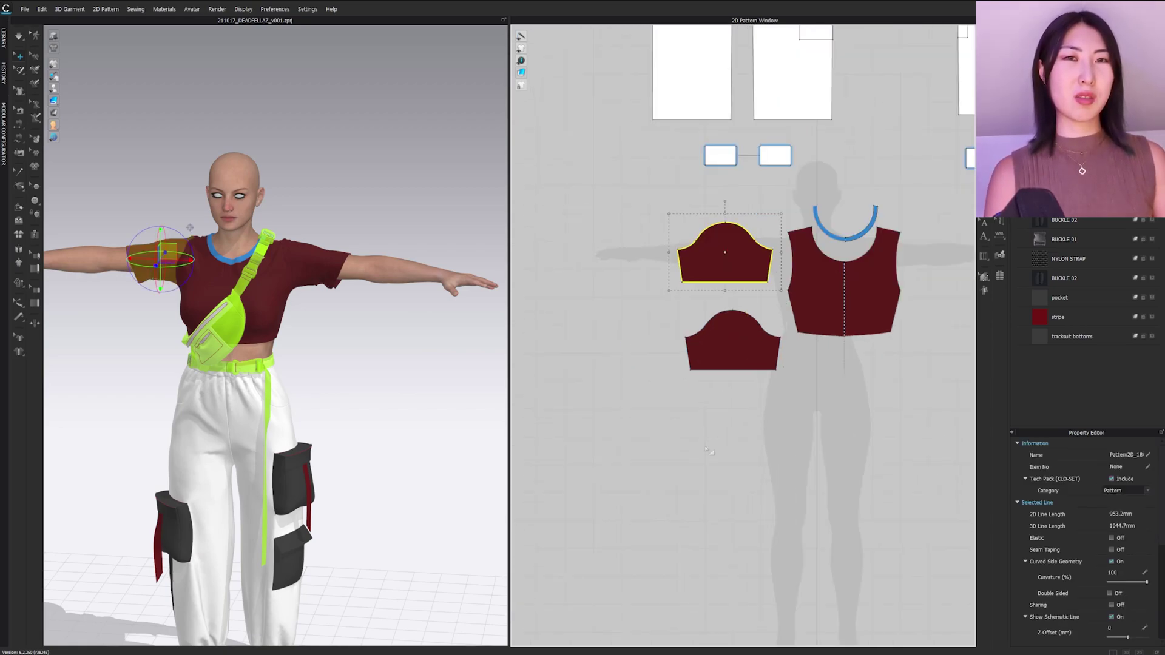
{"action": "left_click", "coordinate": [229, 330]}
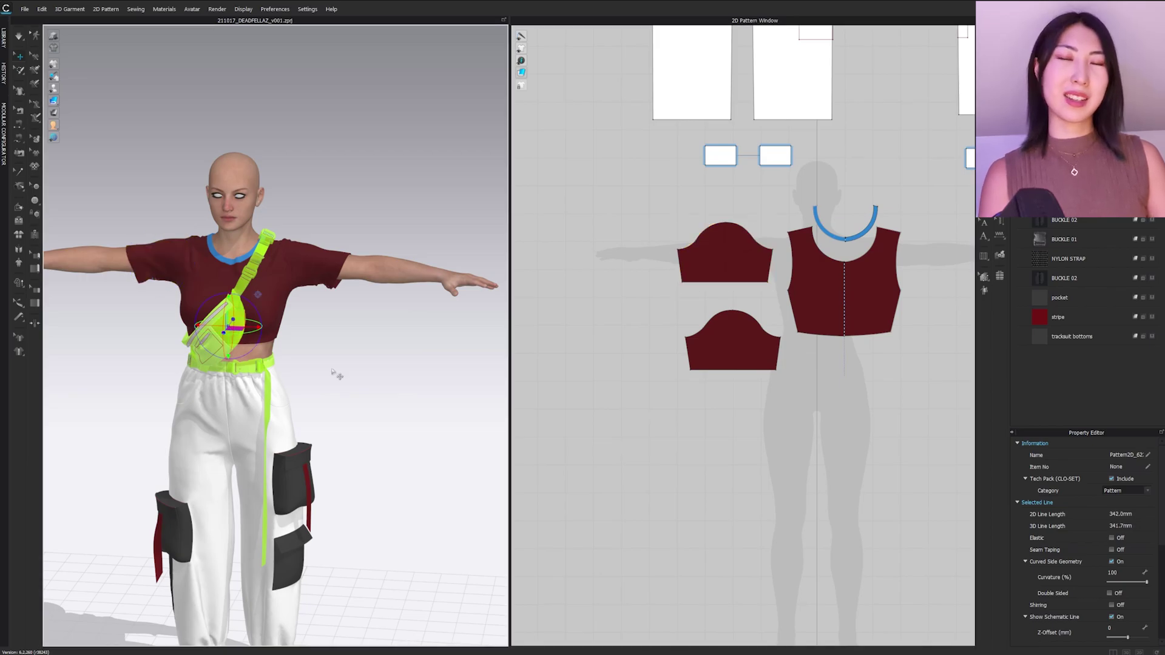
Step: Zoom and pan the 2D Pattern Window to bring the bag and strap pieces into view
{"action": "scroll", "coordinate": [754, 418], "scroll_direction": "down", "scroll_amount": 4}
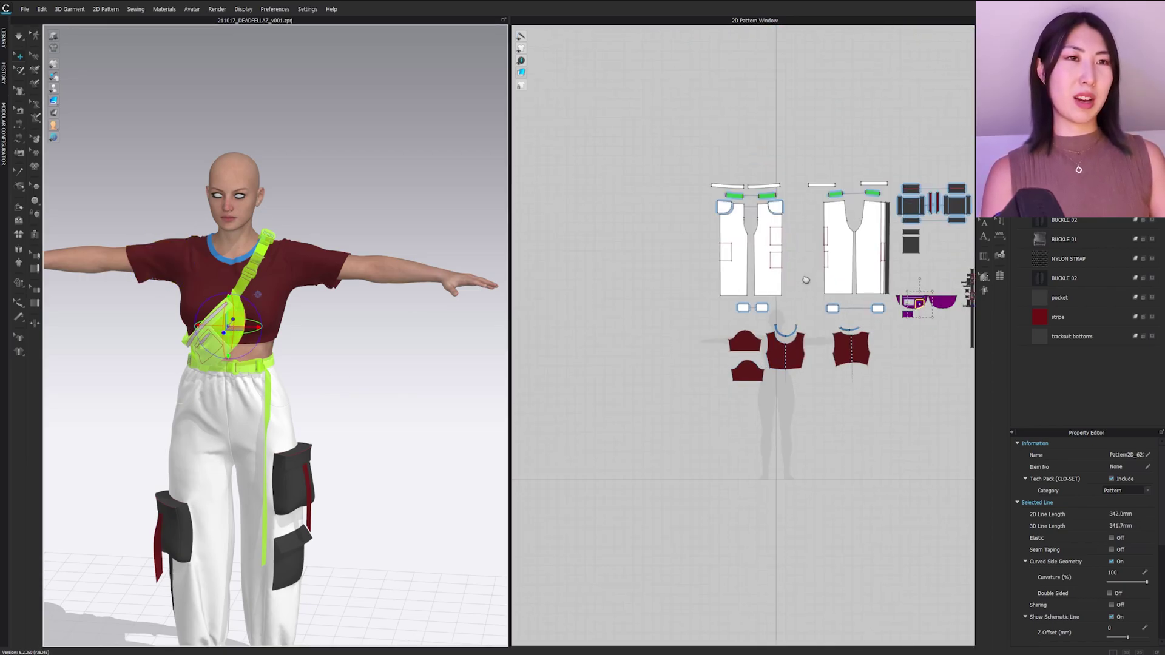
{"action": "middle_click_drag", "start_coordinate": [921, 307], "coordinate": [830, 310]}
{"action": "scroll", "coordinate": [835, 321], "scroll_direction": "up", "scroll_amount": 2}
{"action": "middle_click_drag", "start_coordinate": [961, 428], "coordinate": [849, 432]}
{"action": "left_click", "coordinate": [850, 432]}
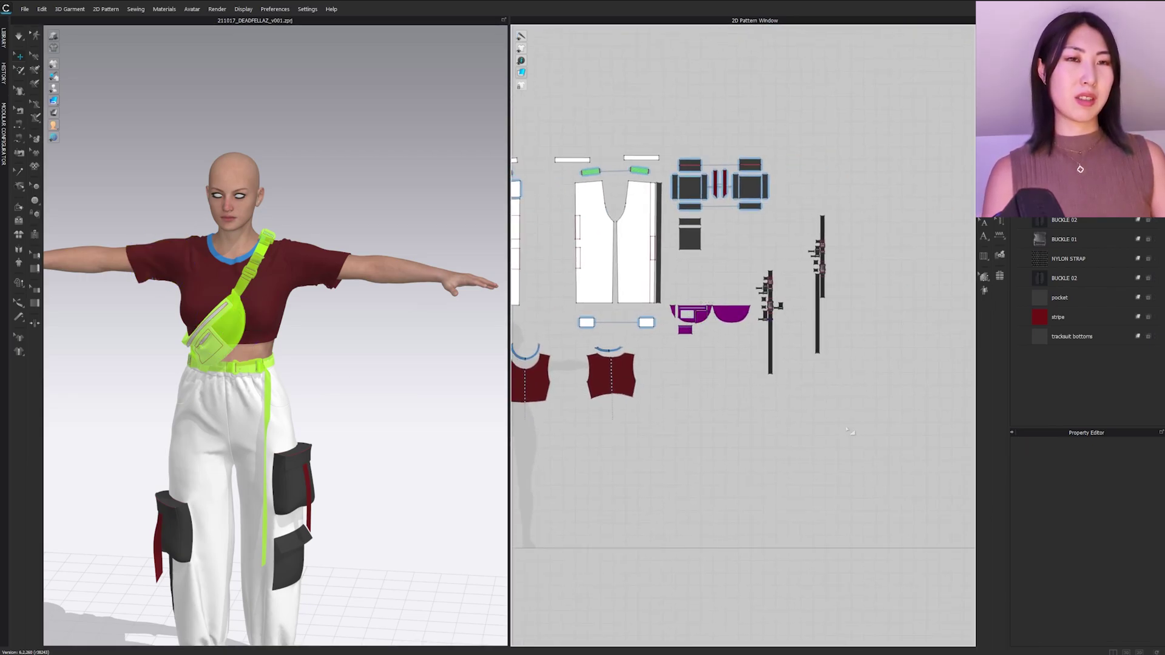
Step: Marquee-select the strap pieces, then add the left strap and purple bag pieces
{"action": "left_click_drag", "start_coordinate": [723, 271], "coordinate": [666, 260]}
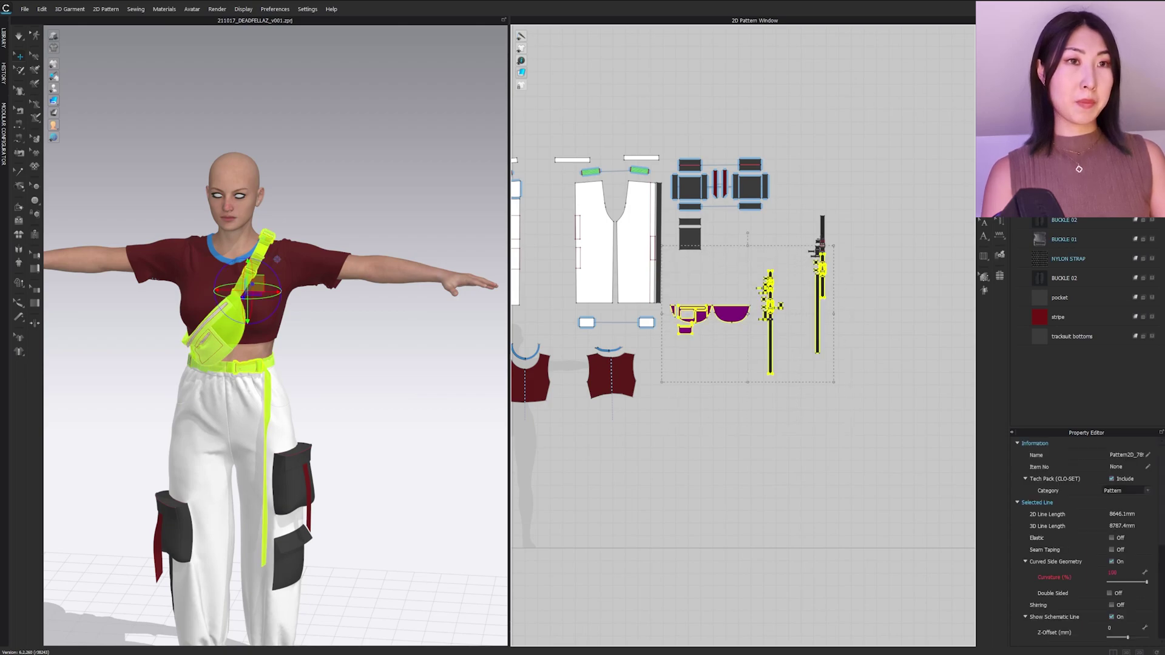
{"action": "left_click_drag", "start_coordinate": [848, 207], "coordinate": [874, 202]}
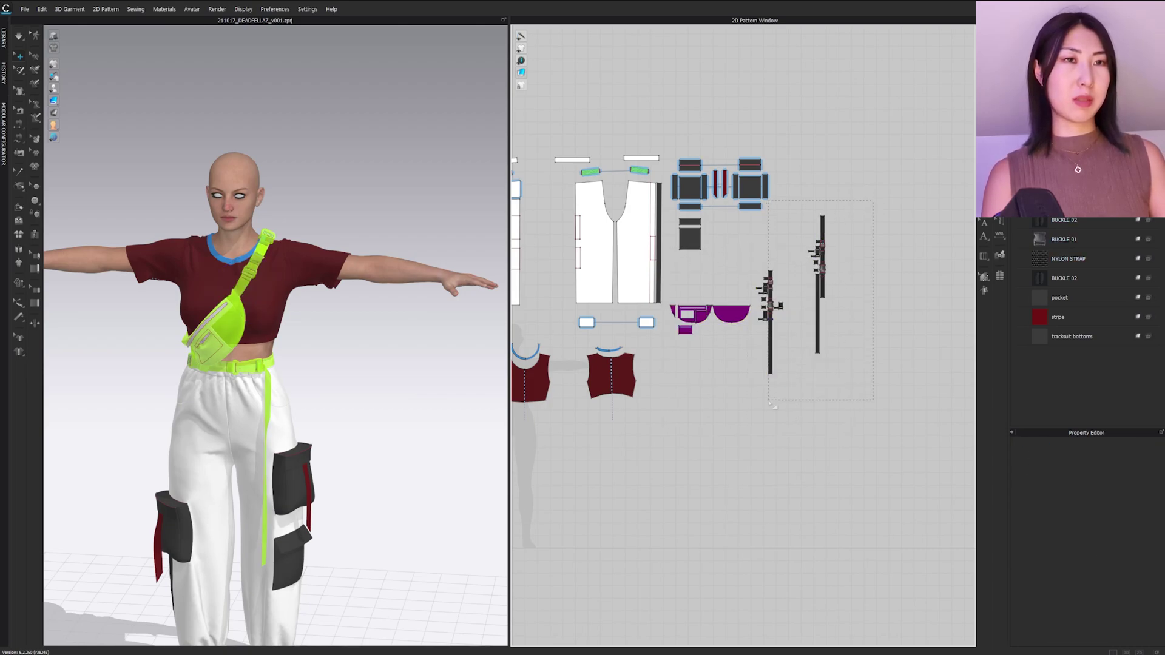
{"action": "left_click_drag", "start_coordinate": [771, 404], "coordinate": [758, 435]}
{"action": "left_click_drag", "start_coordinate": [826, 423], "coordinate": [797, 375]}
{"action": "left_click_drag", "start_coordinate": [758, 250], "coordinate": [754, 245], "text": "shift"}
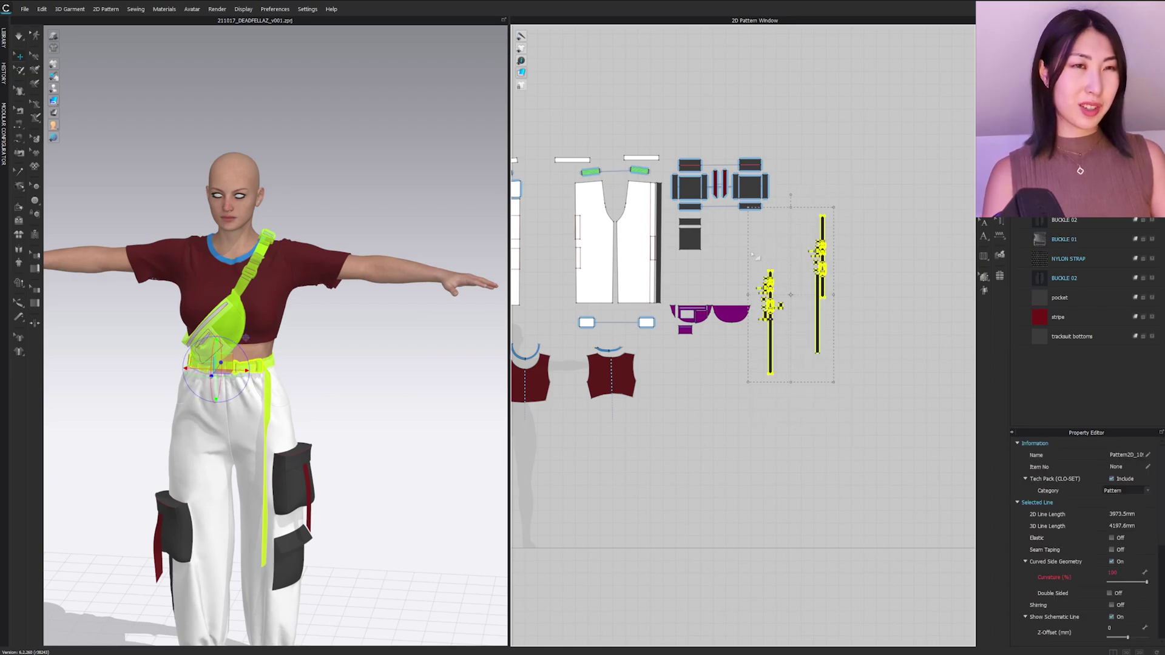
{"action": "left_click_drag", "start_coordinate": [751, 289], "coordinate": [749, 285], "text": "shift"}
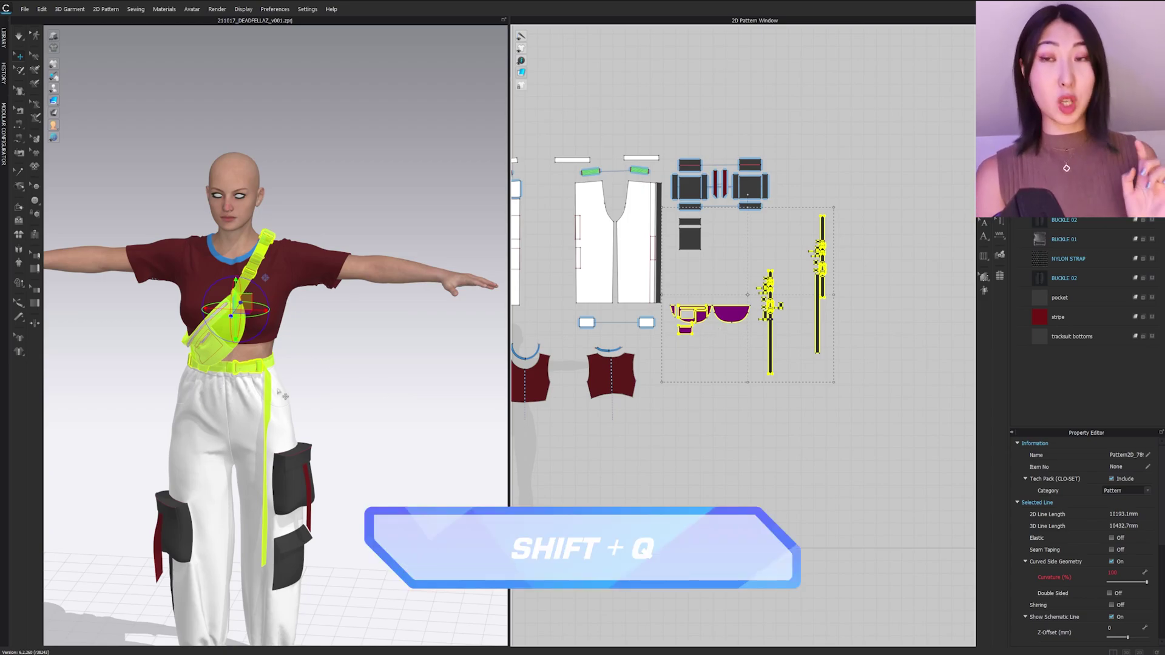
{"action": "key", "text": "shift+q"}
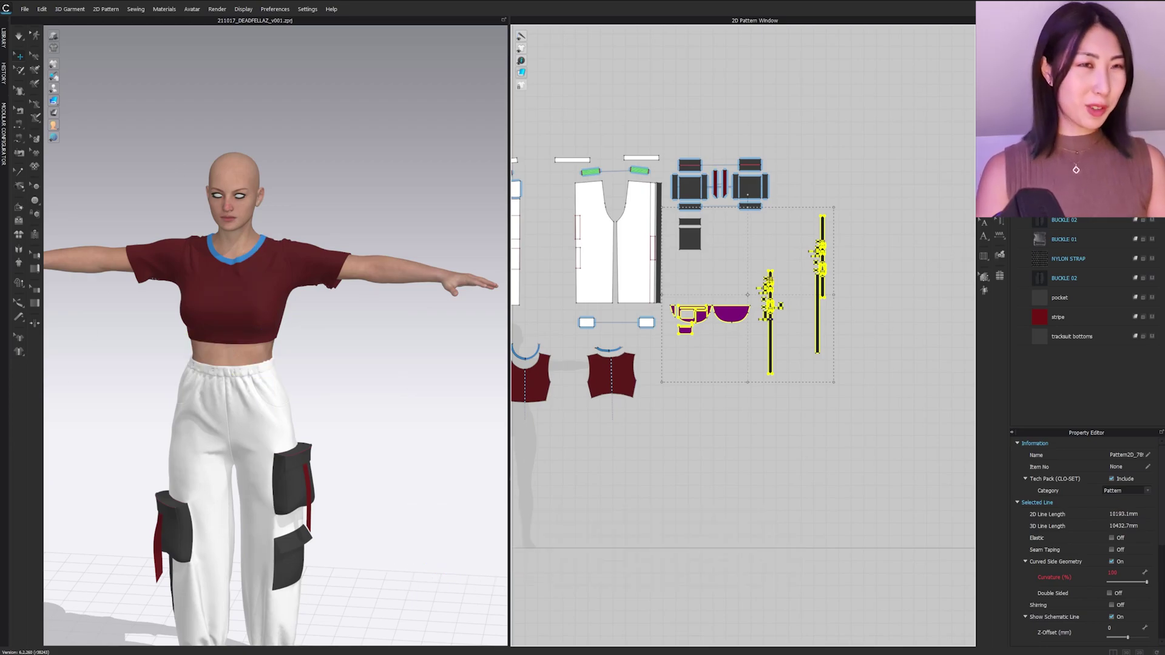
{"action": "right_click_drag", "start_coordinate": [126, 407], "coordinate": [232, 412]}
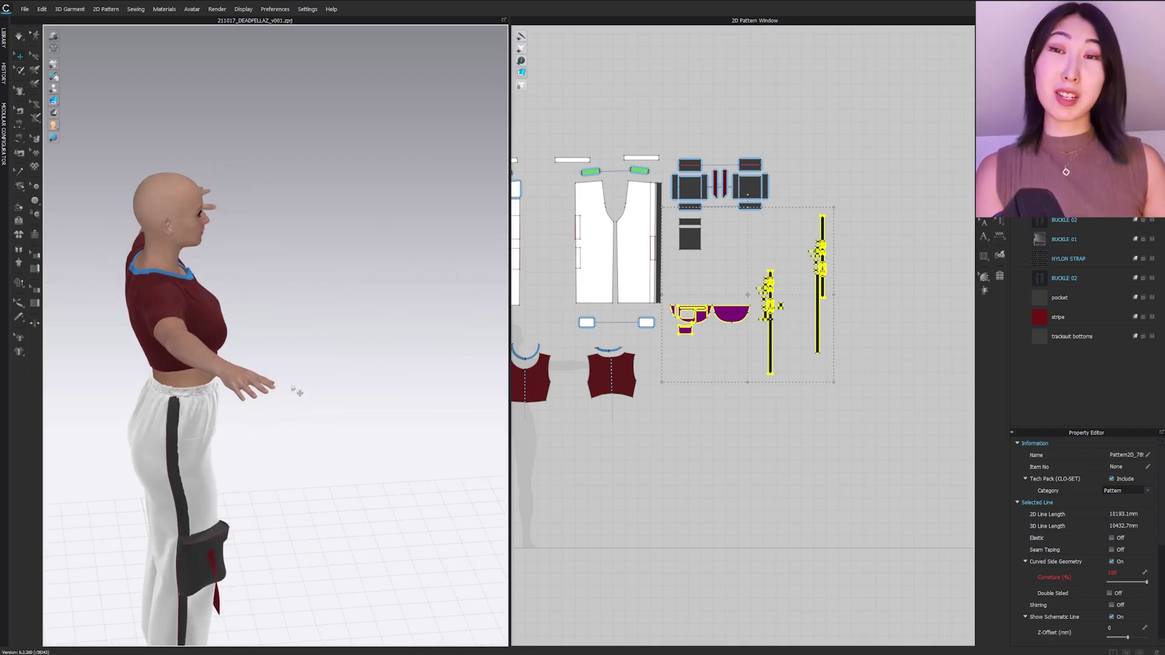
{"action": "right_click_drag", "start_coordinate": [326, 407], "coordinate": [204, 401]}
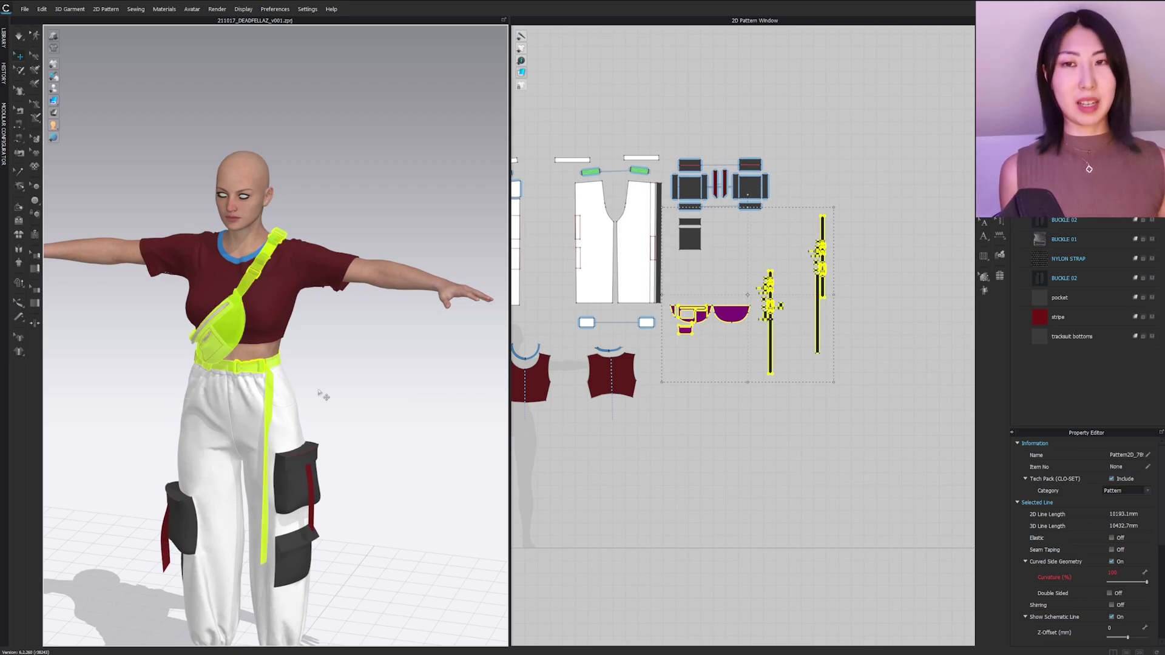
{"action": "left_click", "coordinate": [363, 374]}
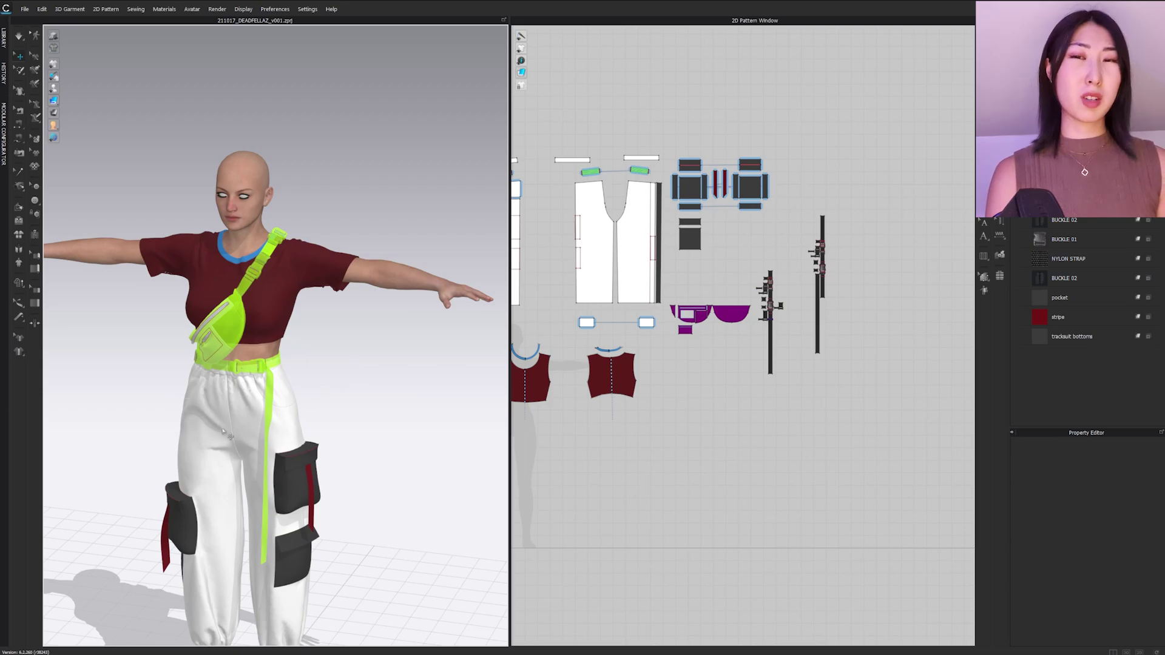
{"action": "mouse_move", "coordinate": [120, 425]}
{"action": "right_mouse_down"}
{"action": "mouse_move", "coordinate": [338, 406]}
{"action": "mouse_move", "coordinate": [125, 416]}
{"action": "right_mouse_up"}
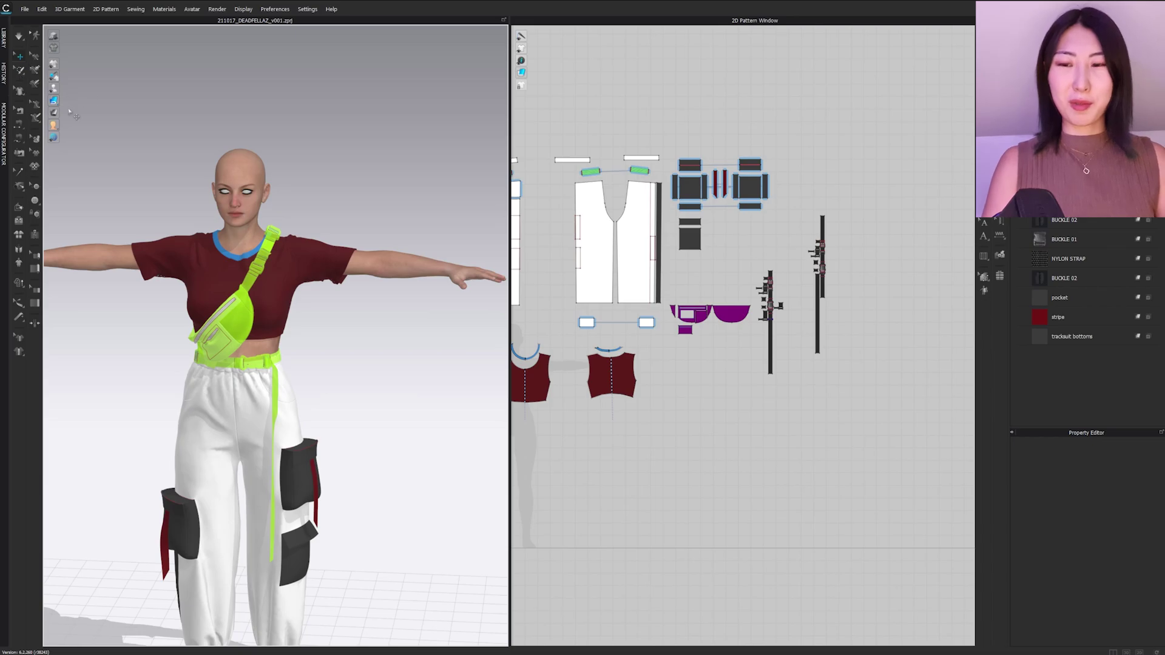
{"action": "right_click_drag", "start_coordinate": [364, 353], "coordinate": [386, 334]}
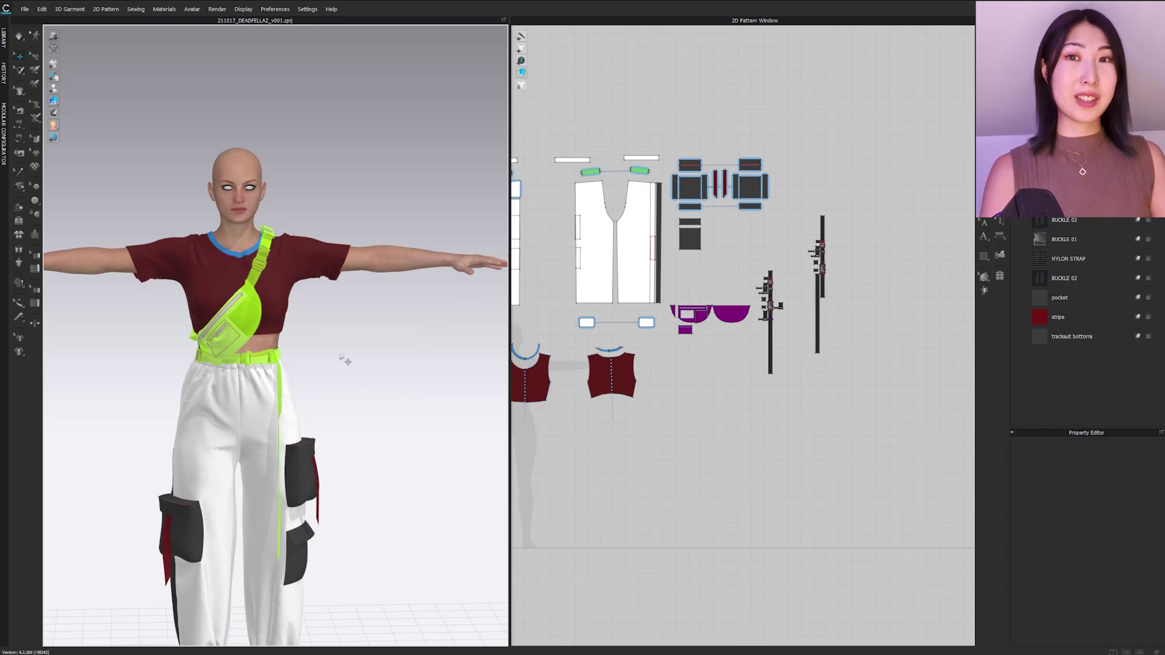
{"action": "scroll", "coordinate": [338, 340], "scroll_direction": "down", "scroll_amount": 3}
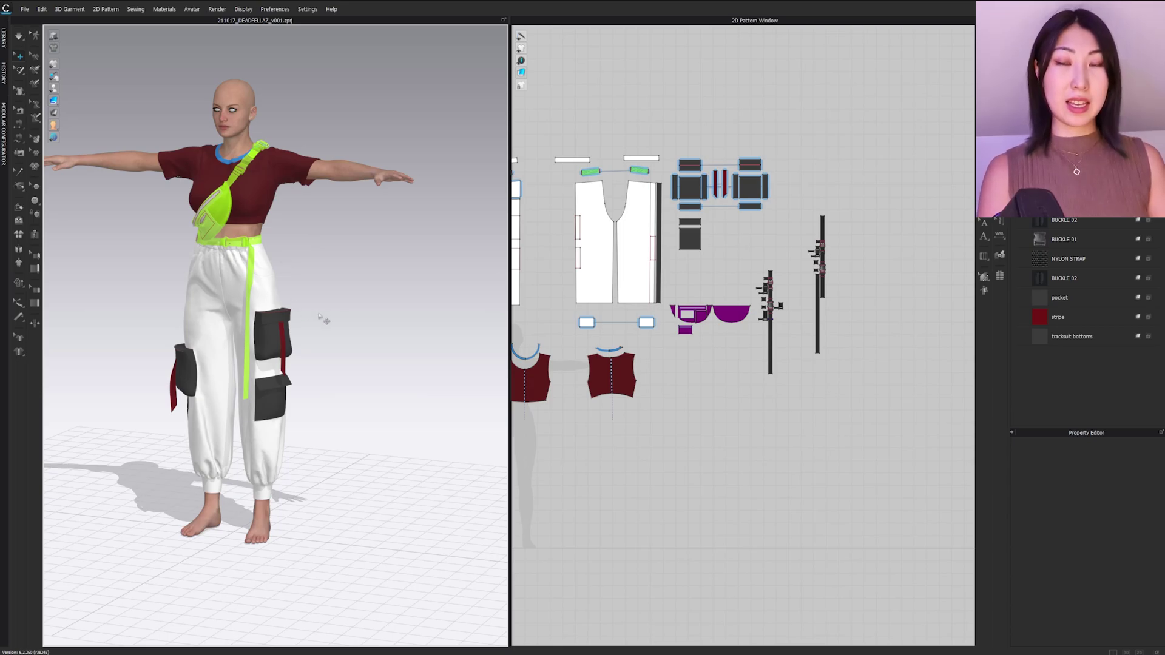
{"action": "right_click_drag", "start_coordinate": [322, 317], "coordinate": [287, 268]}
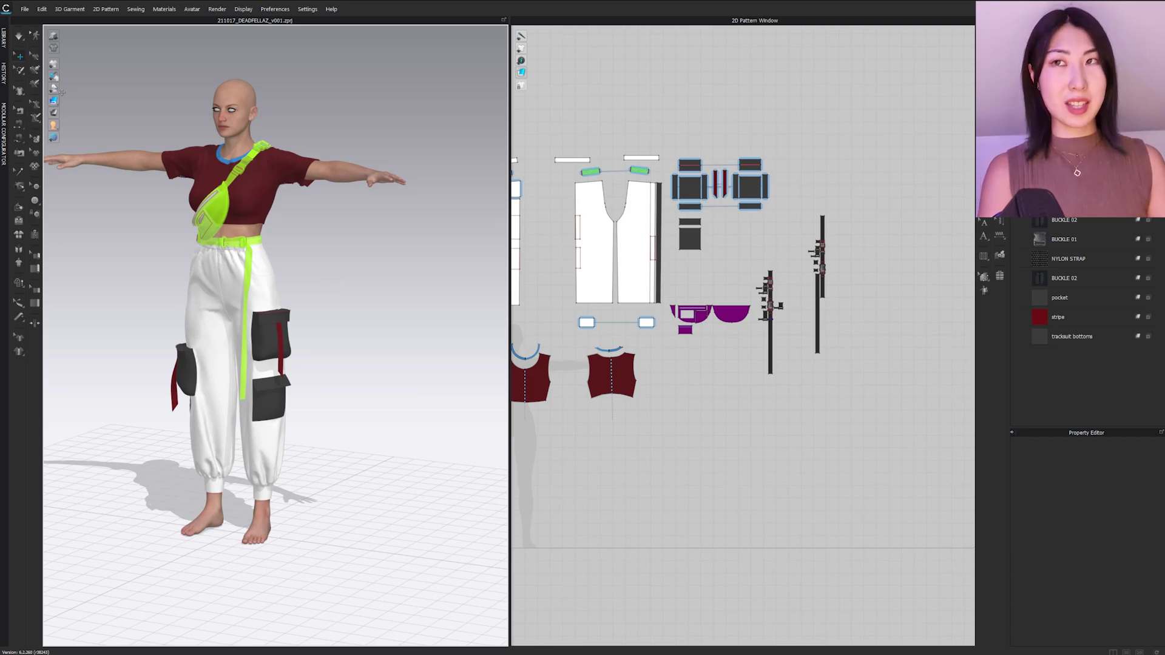
{"action": "scroll", "coordinate": [267, 254], "scroll_direction": "up", "scroll_amount": 4}
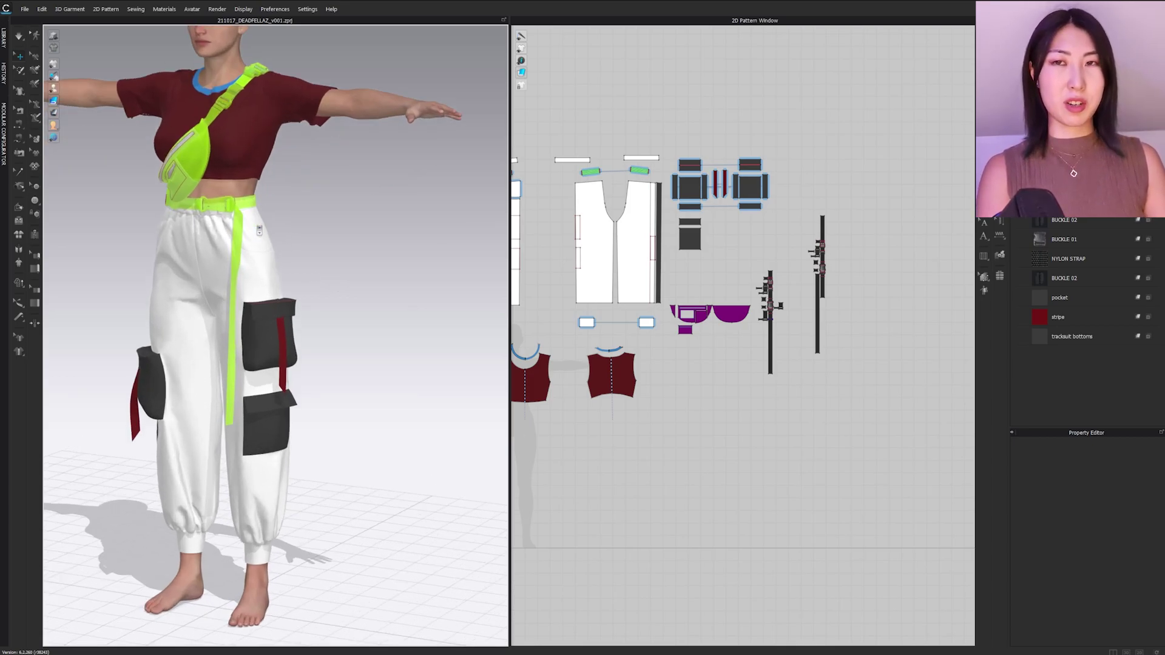
{"action": "right_click_drag", "start_coordinate": [233, 293], "coordinate": [320, 295]}
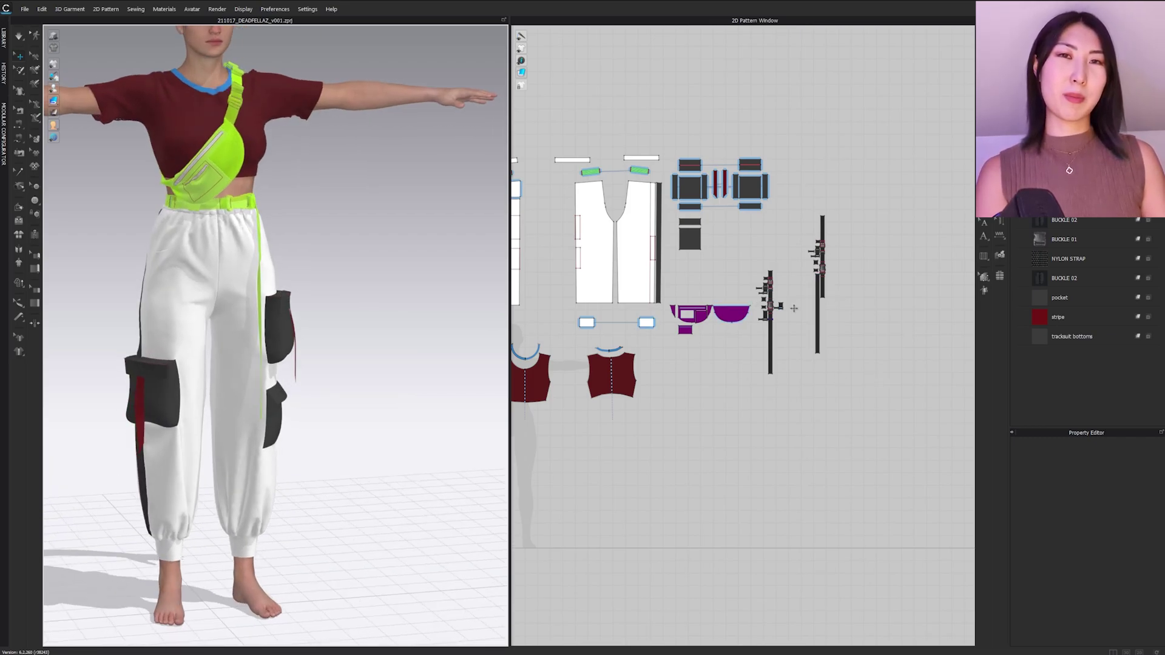
Step: Freeze the two strap pattern pieces with Ctrl+K
{"action": "scroll", "coordinate": [811, 289], "scroll_direction": "up", "scroll_amount": 2}
{"action": "left_click_drag", "start_coordinate": [729, 216], "coordinate": [731, 202]}
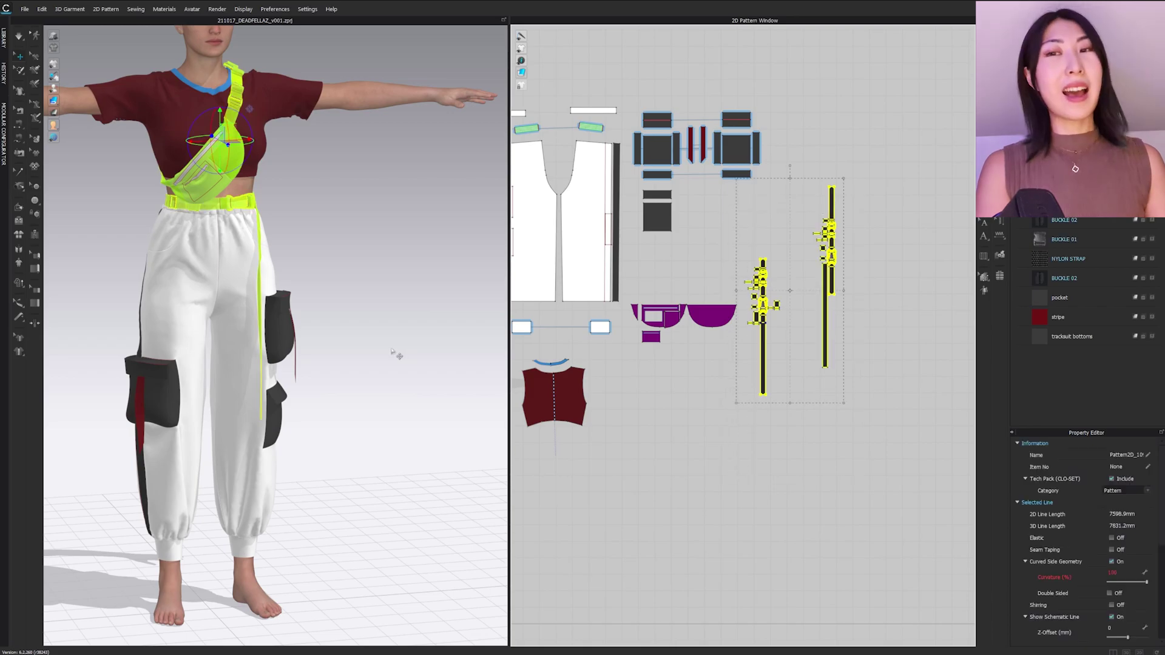
{"action": "key", "text": "ctrl+k"}
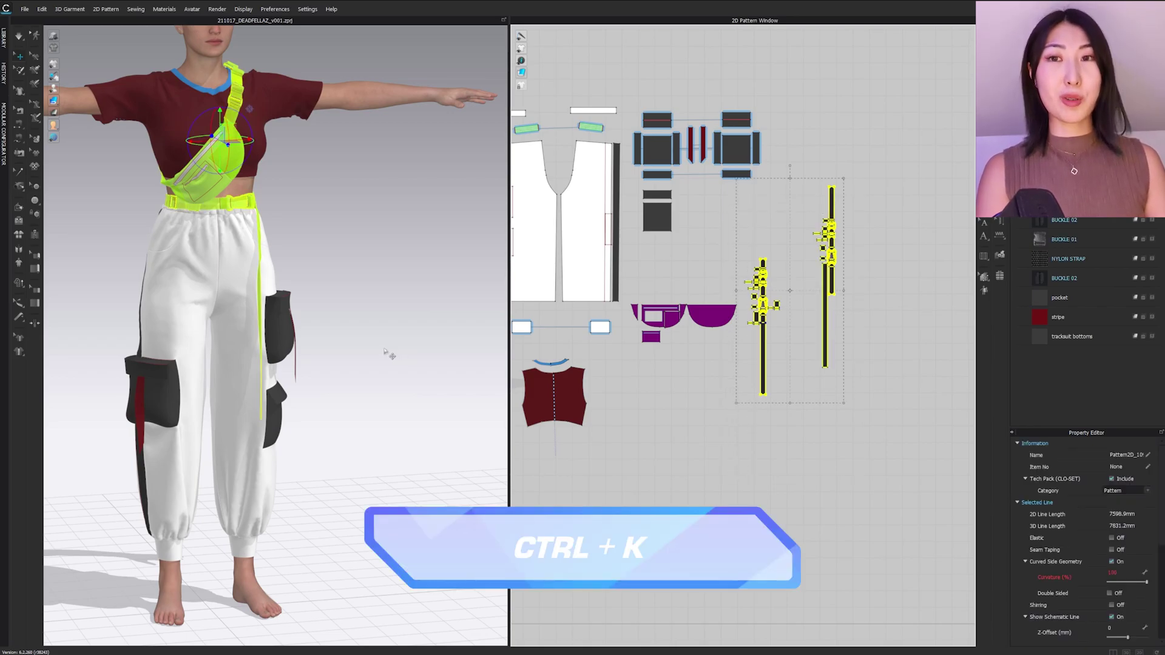
{"action": "scroll", "coordinate": [280, 186], "scroll_direction": "up", "scroll_amount": 5}
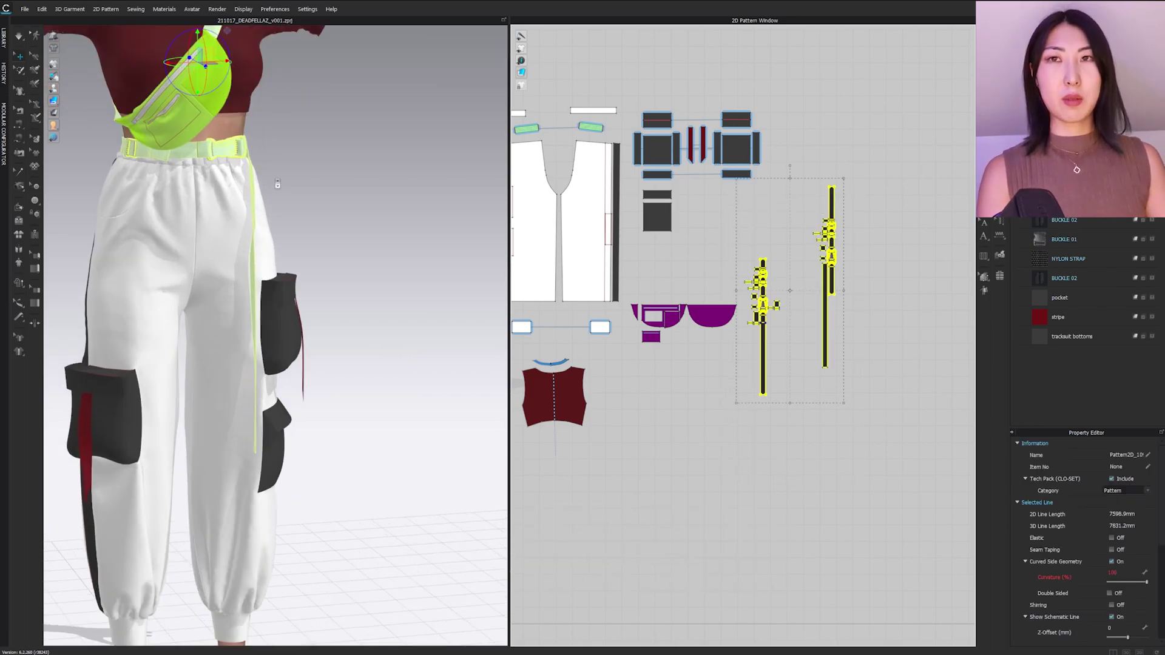
{"action": "scroll", "coordinate": [310, 194], "scroll_direction": "down", "scroll_amount": 5}
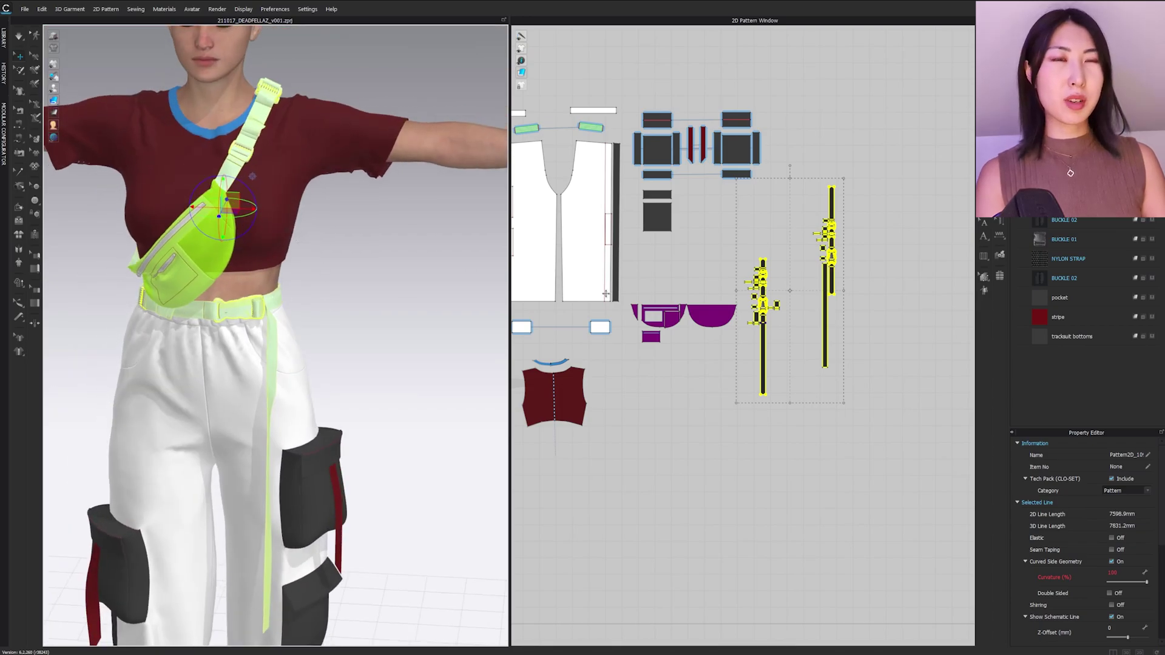
{"action": "left_click", "coordinate": [560, 308]}
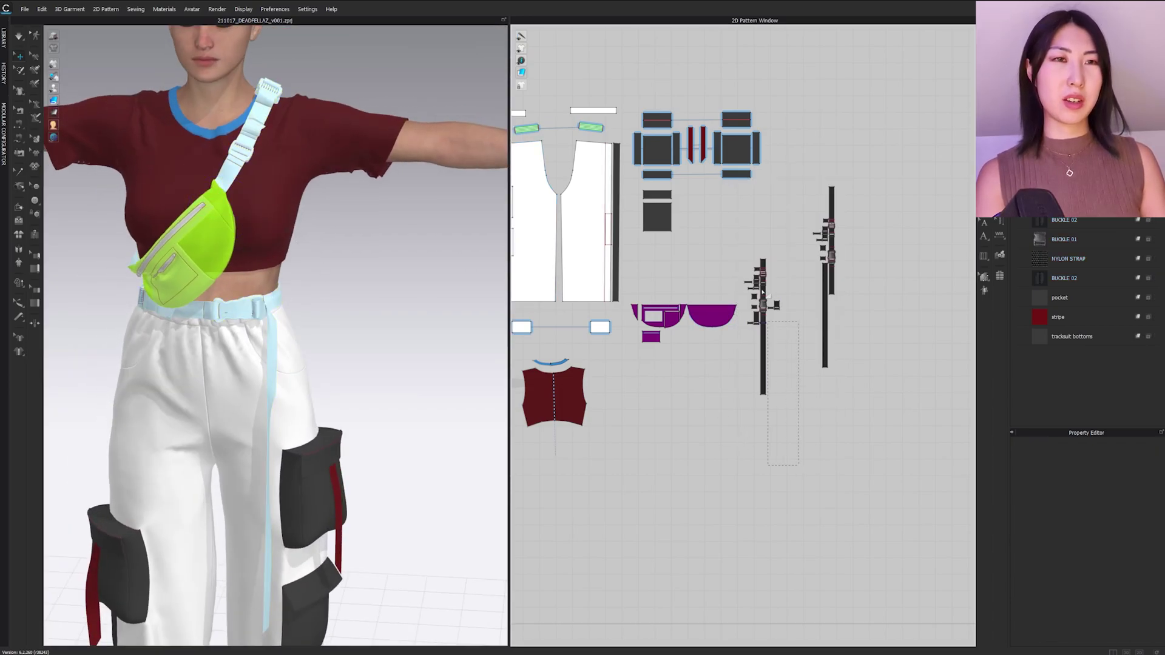
Step: Select the bag and buckle strap pieces together, then clear the selection to view the frozen bag
{"action": "left_click", "coordinate": [781, 314]}
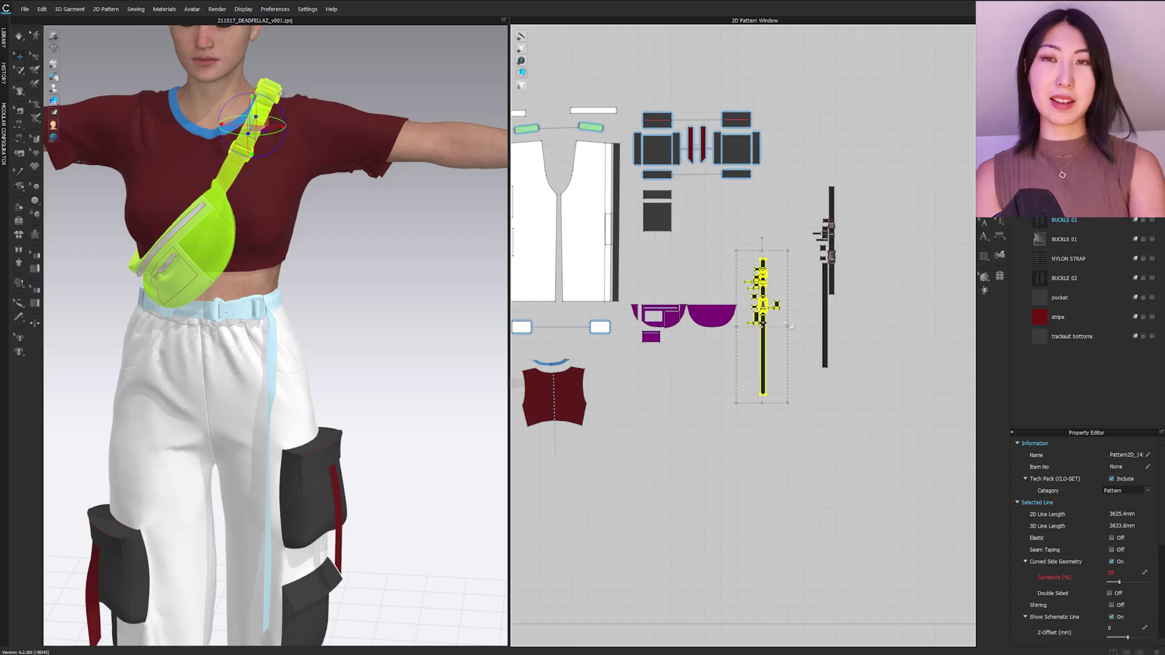
{"action": "left_click", "coordinate": [755, 411]}
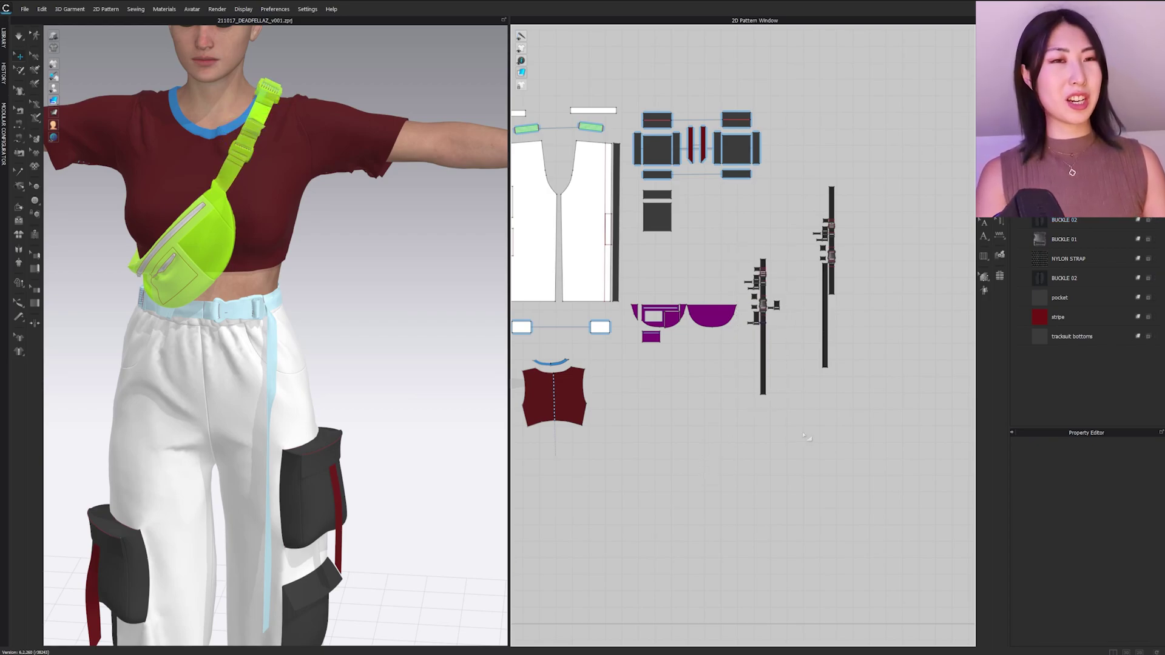
{"action": "left_click_drag", "start_coordinate": [631, 247], "coordinate": [629, 247]}
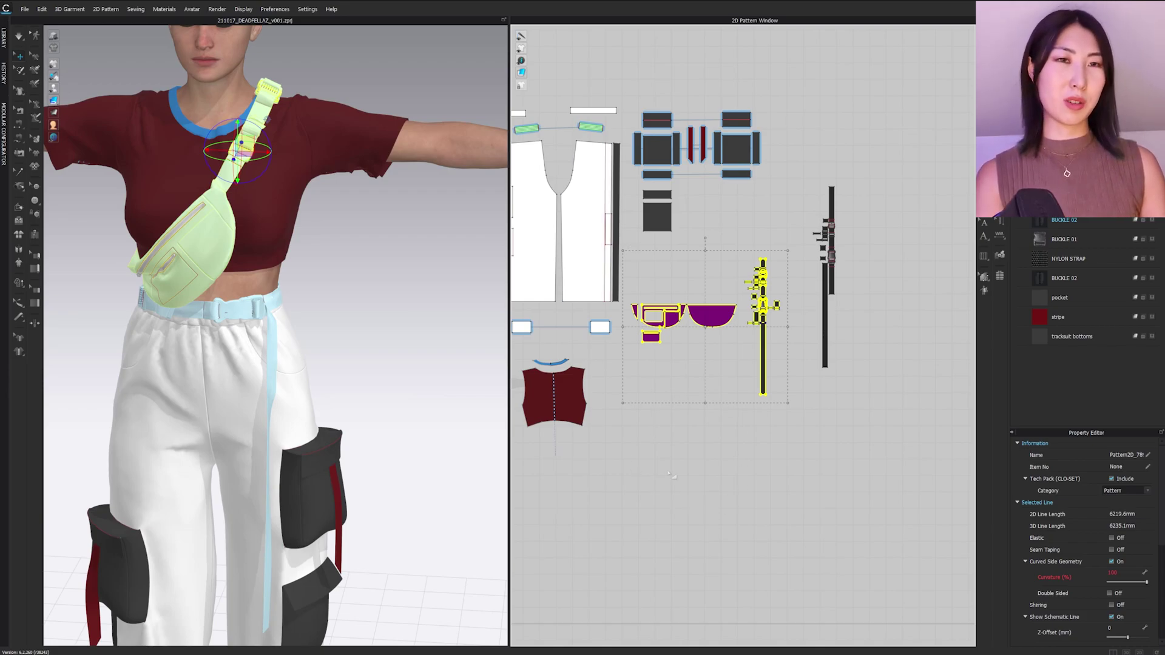
{"action": "left_click", "coordinate": [679, 474]}
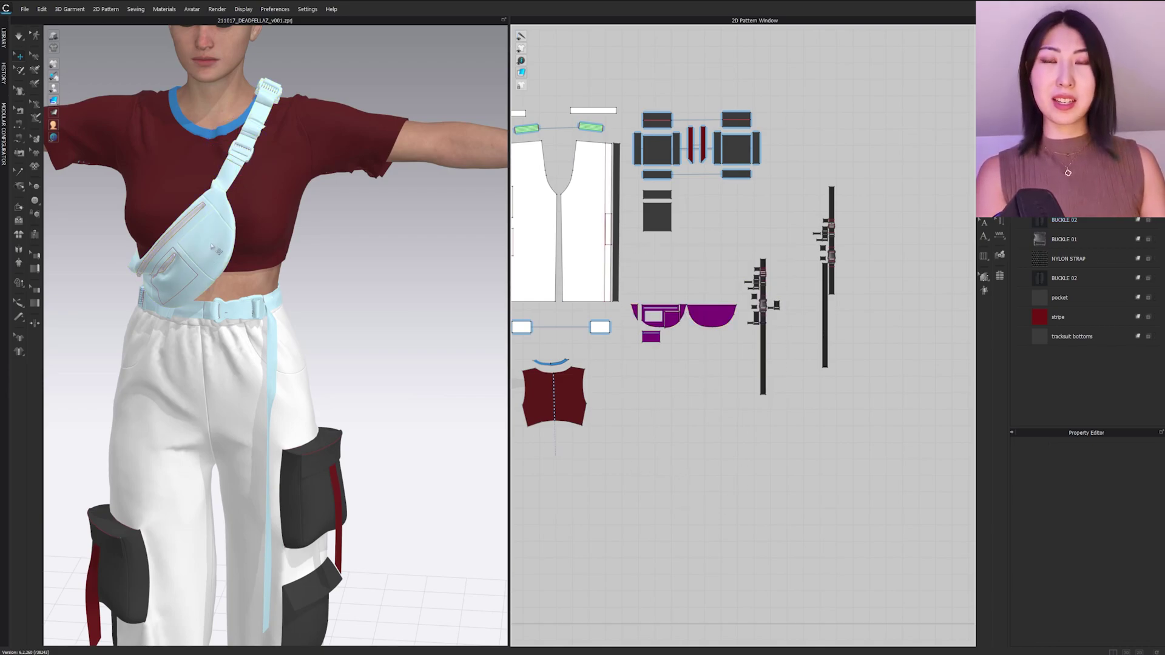
Step: Select the shirt front piece in 3D and run the simulation so the tee drapes
{"action": "left_click", "coordinate": [19, 37]}
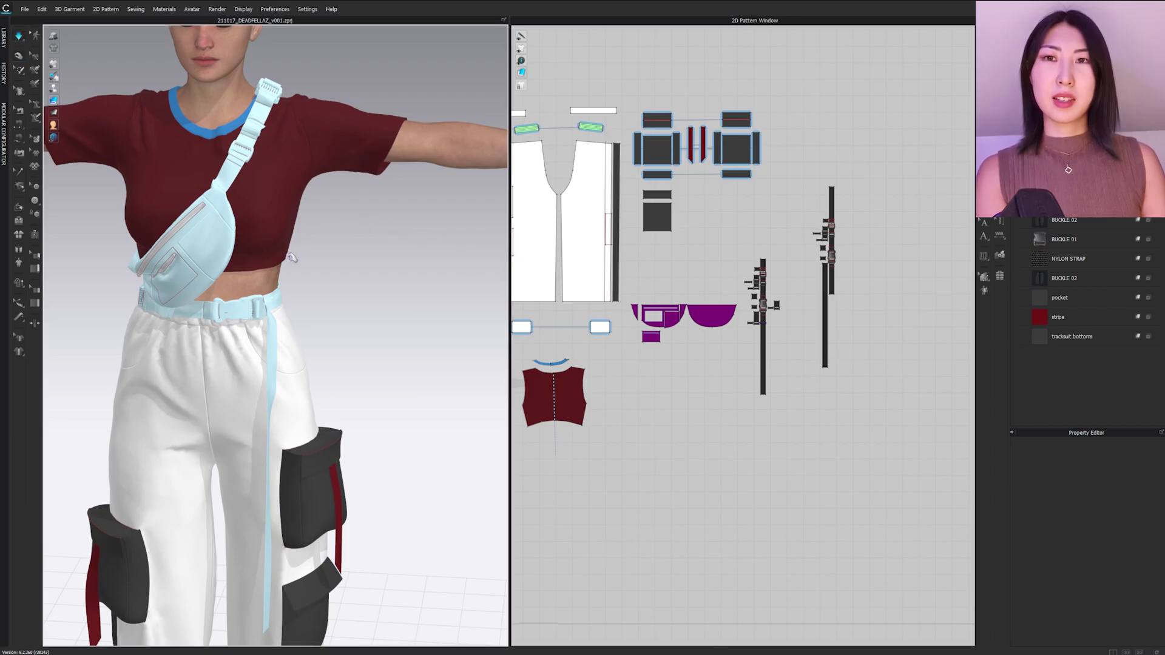
{"action": "right_click_drag", "start_coordinate": [220, 260], "coordinate": [295, 230]}
{"action": "left_click", "coordinate": [272, 217]}
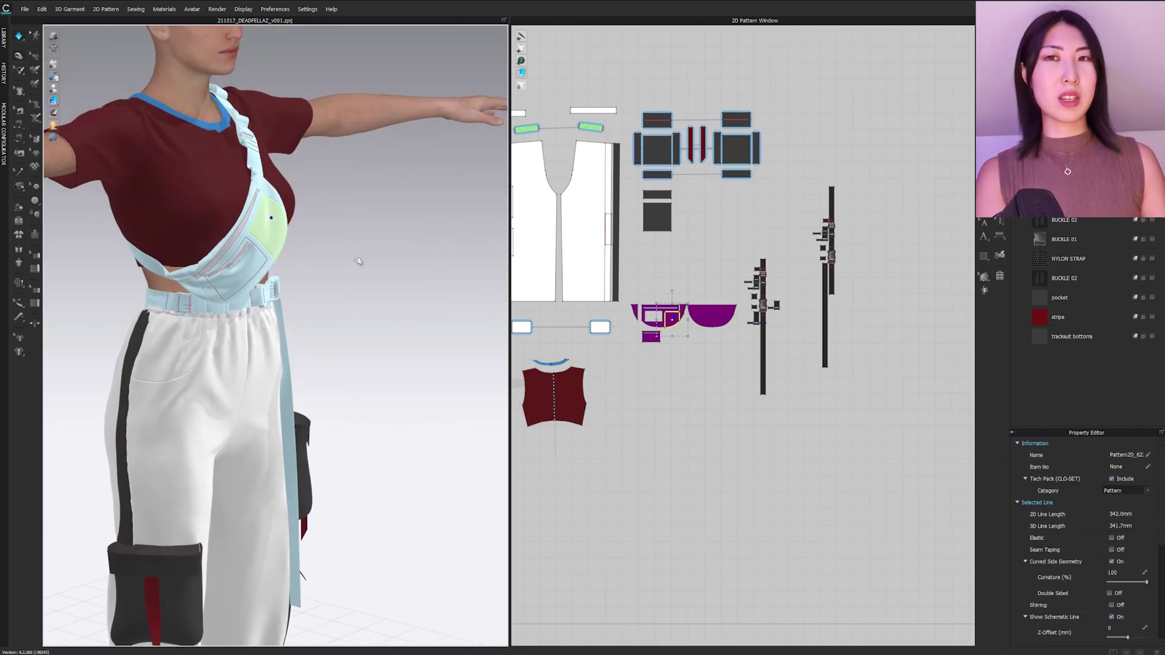
{"action": "left_click", "coordinate": [284, 181]}
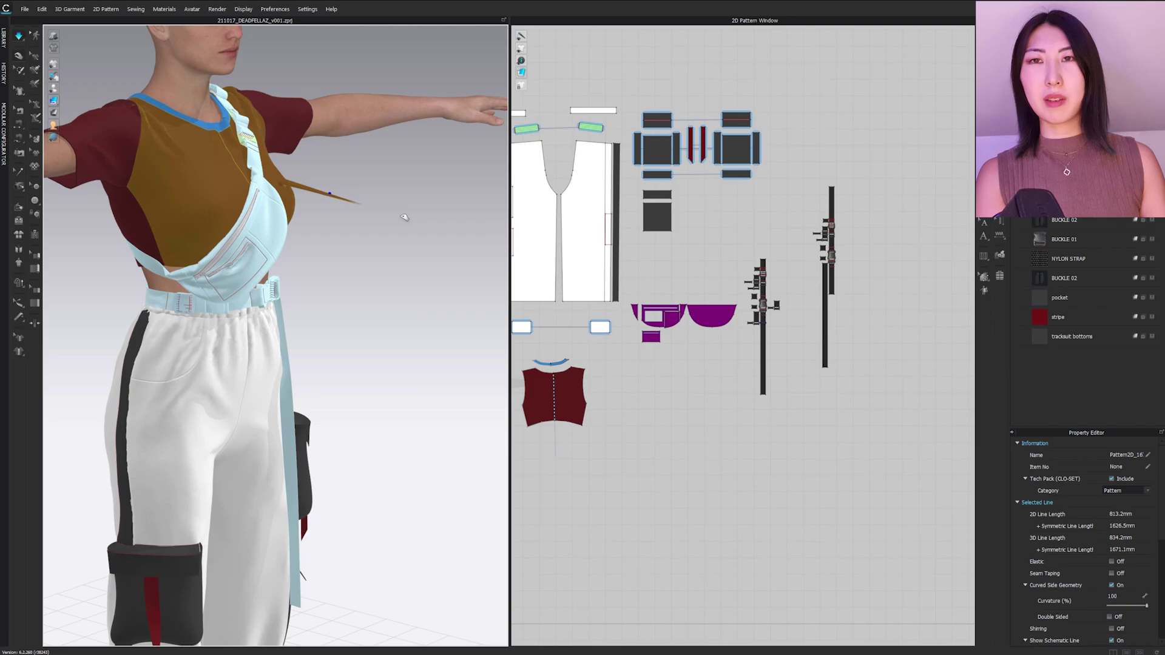
{"action": "key", "text": "space"}
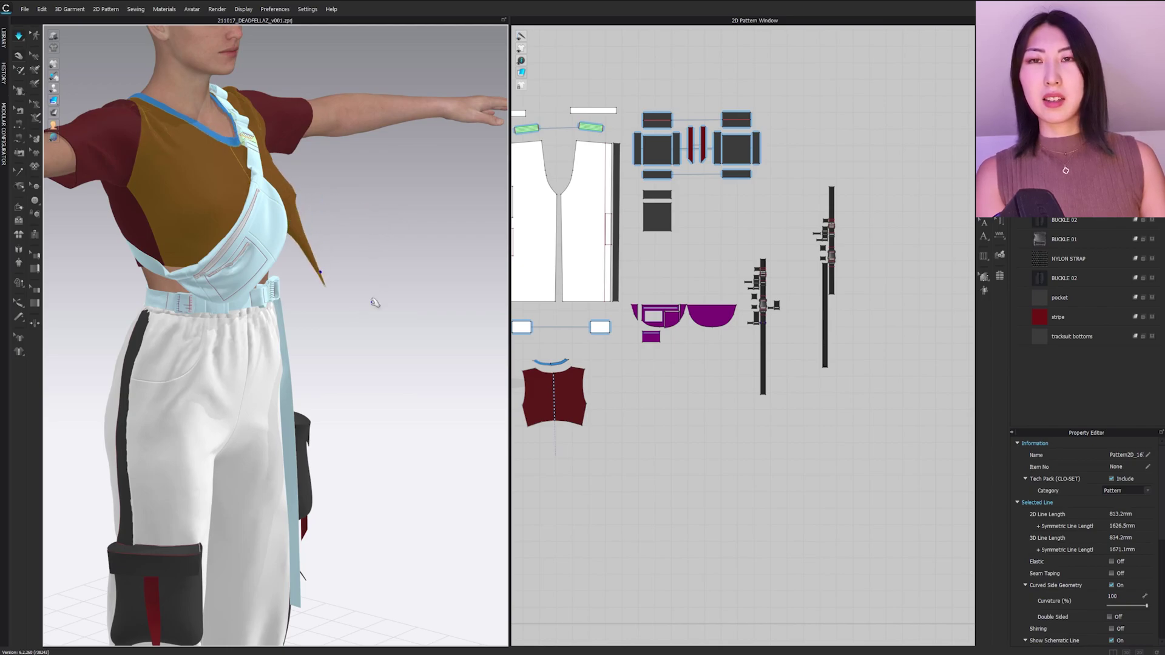
Step: Pull the shirt front outward to test the drape, then check the torso from the front
{"action": "right_click_drag", "start_coordinate": [312, 252], "coordinate": [264, 175]}
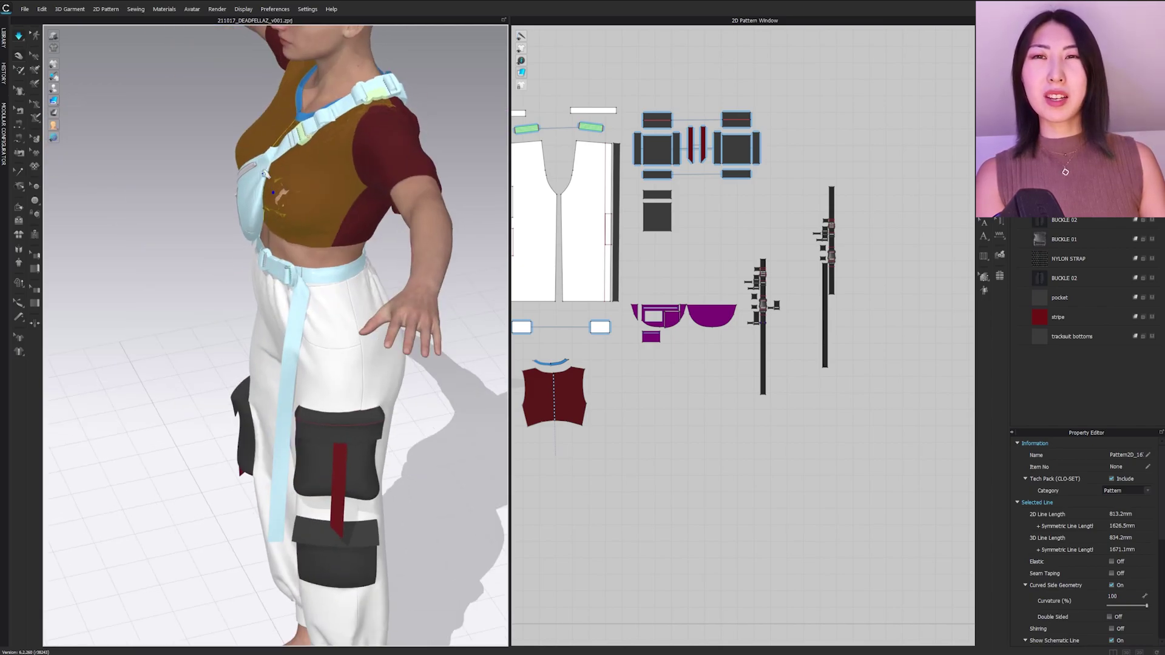
{"action": "left_click_drag", "start_coordinate": [264, 174], "coordinate": [219, 162]}
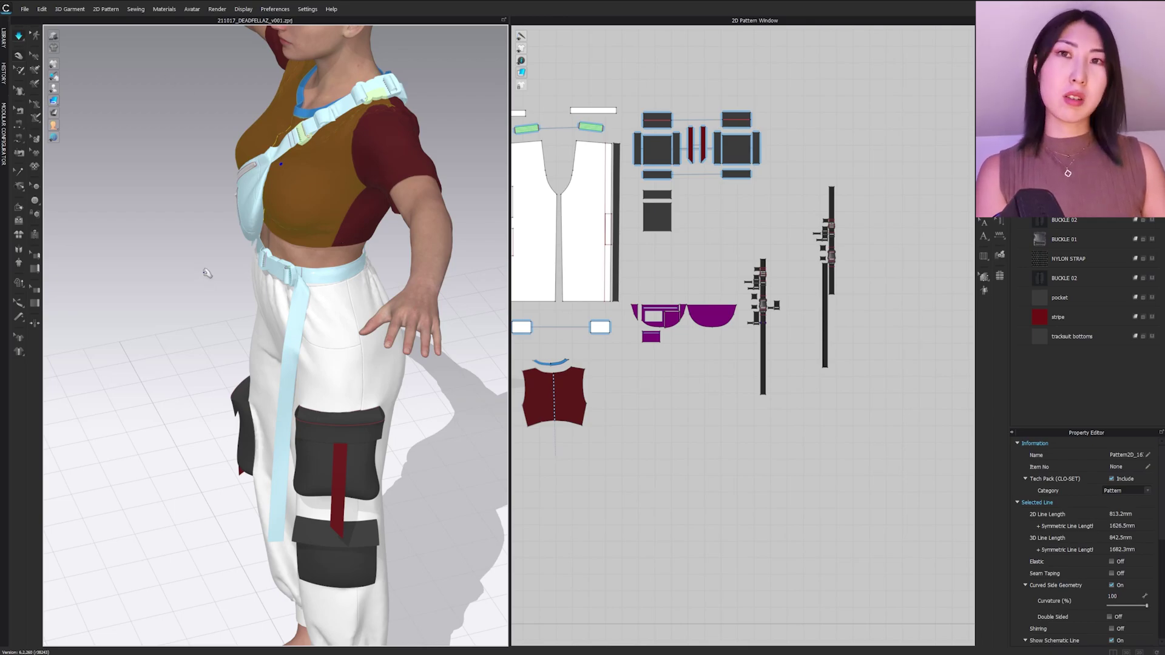
{"action": "right_click_drag", "start_coordinate": [208, 274], "coordinate": [281, 241]}
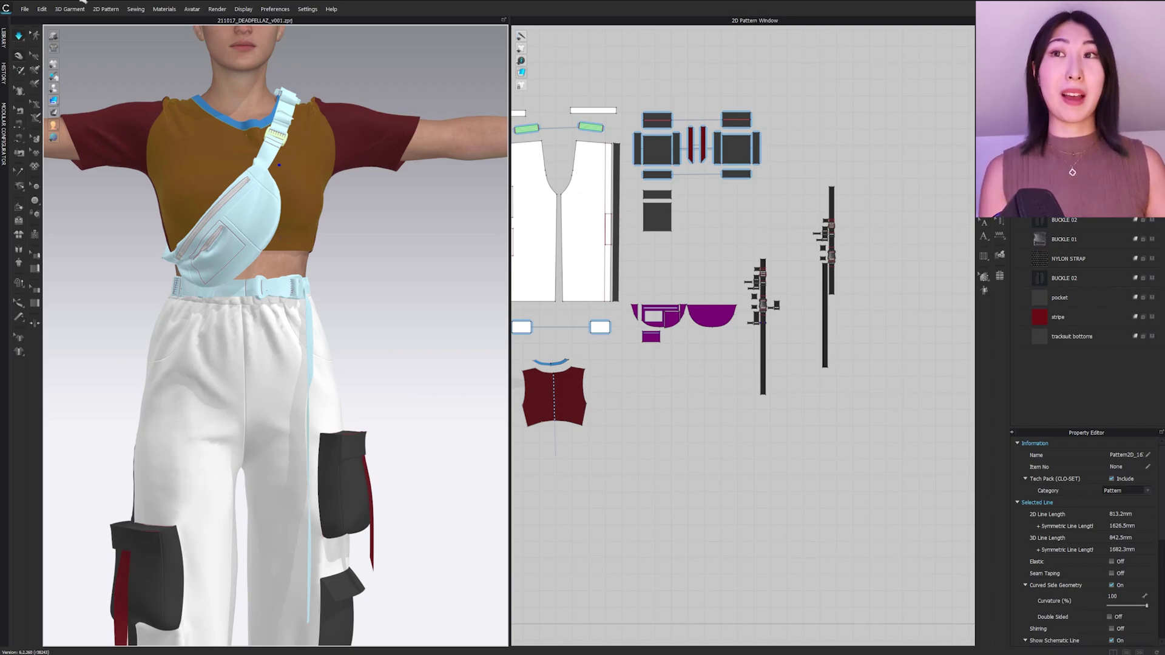
{"action": "left_click", "coordinate": [18, 38]}
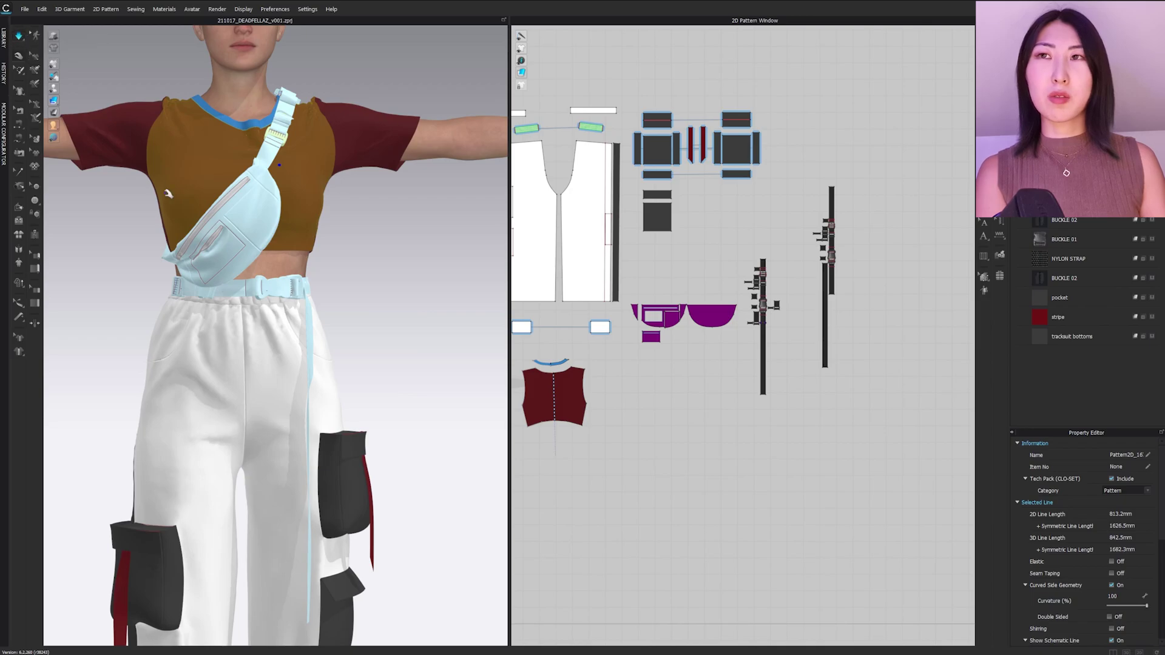
Step: Select the belt buckle on the avatar in the 3D view
{"action": "right_click_drag", "start_coordinate": [411, 299], "coordinate": [270, 241]}
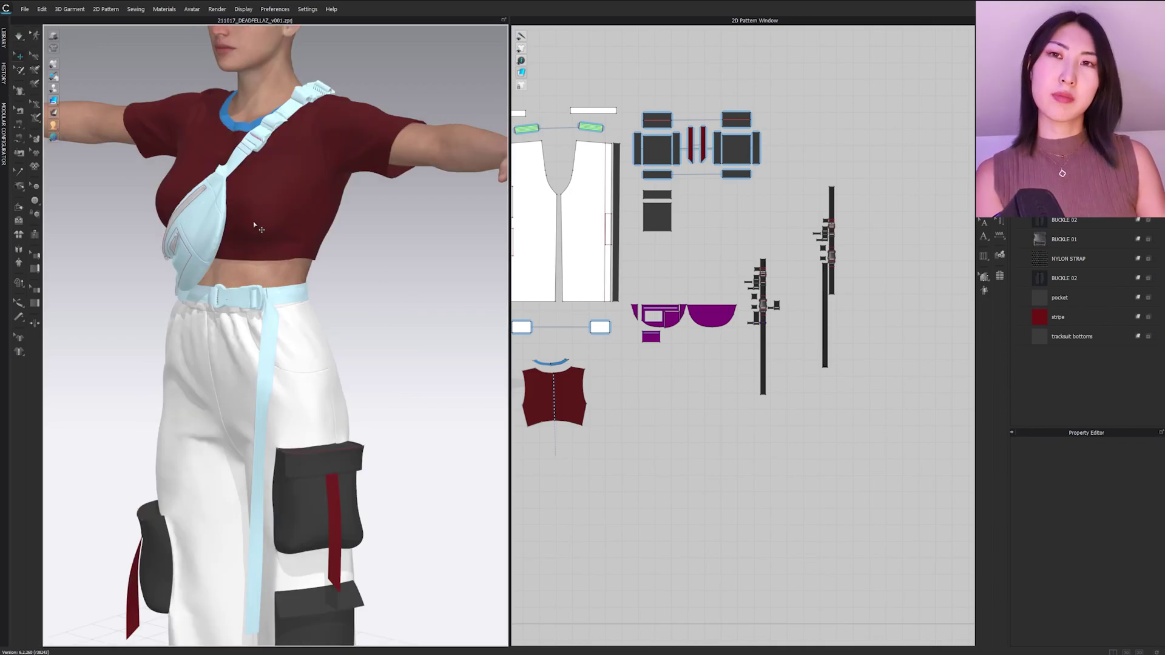
{"action": "left_click", "coordinate": [270, 241]}
{"action": "left_click", "coordinate": [386, 312]}
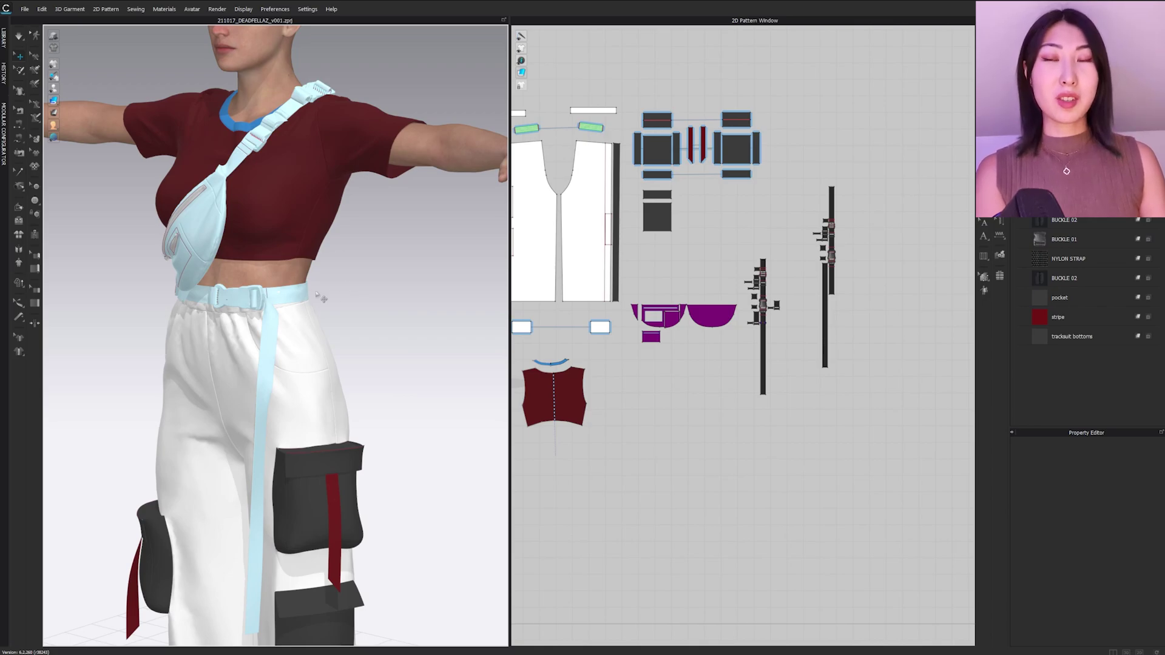
{"action": "left_click", "coordinate": [239, 298]}
Step: Box-select the bag, strap and belt patterns in the 2D window, adding the right strap piece
{"action": "scroll", "coordinate": [380, 325], "scroll_direction": "down", "scroll_amount": 6}
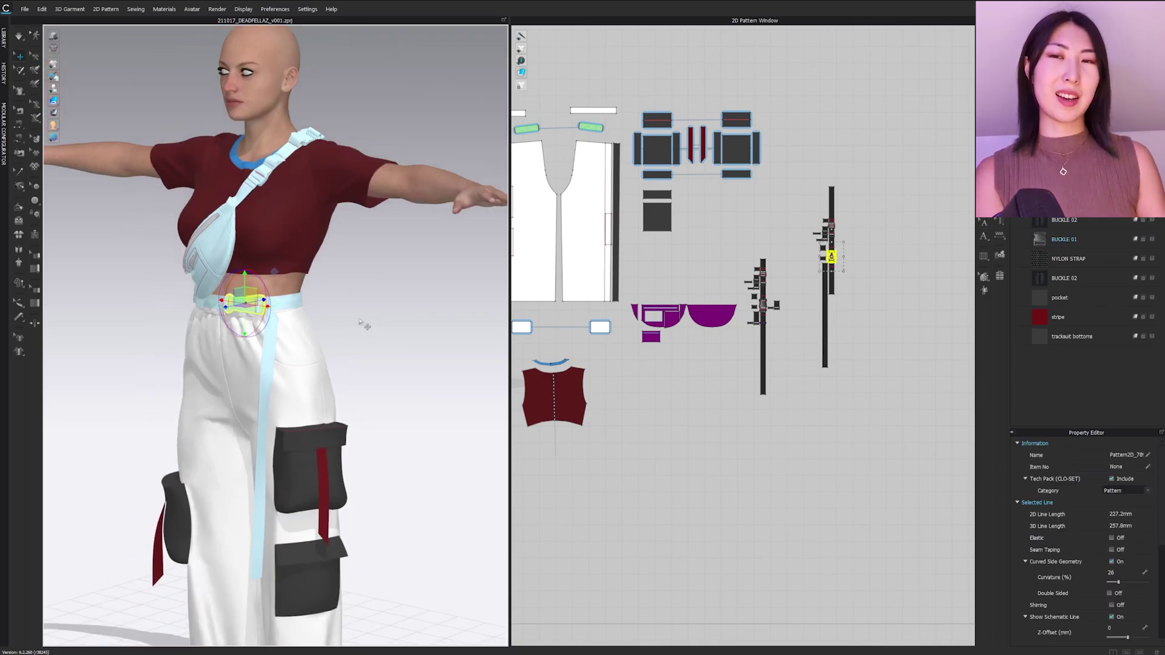
{"action": "right_click_drag", "start_coordinate": [281, 358], "coordinate": [313, 364]}
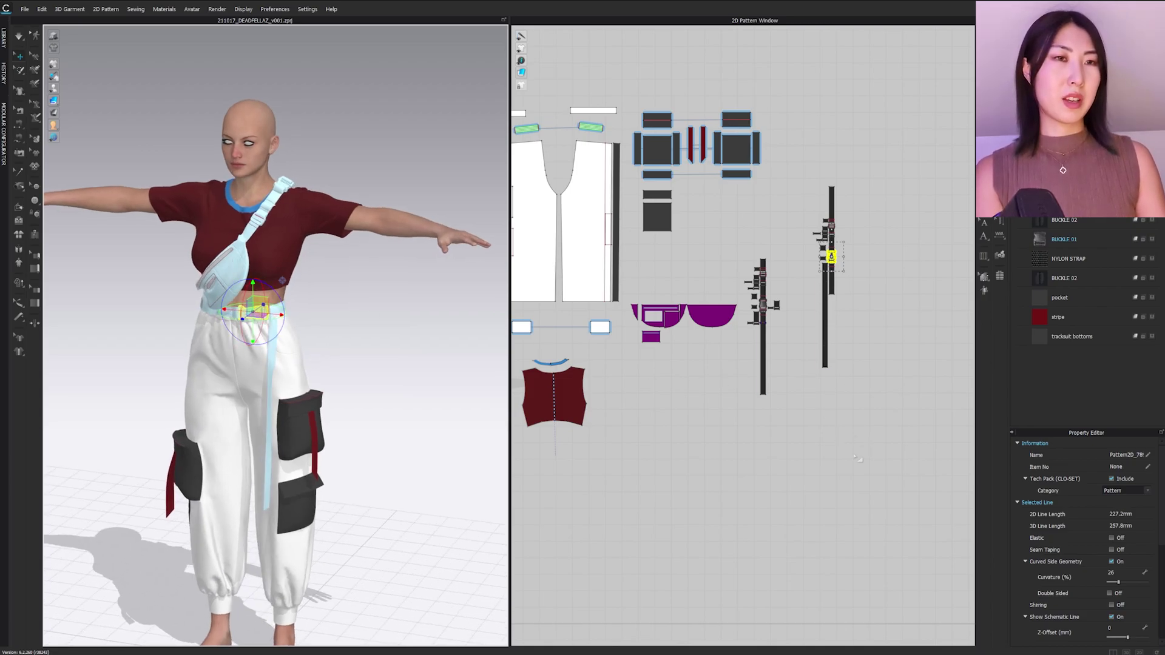
{"action": "left_click_drag", "start_coordinate": [783, 460], "coordinate": [625, 249]}
{"action": "left_click_drag", "start_coordinate": [812, 144], "coordinate": [812, 143], "text": "shift"}
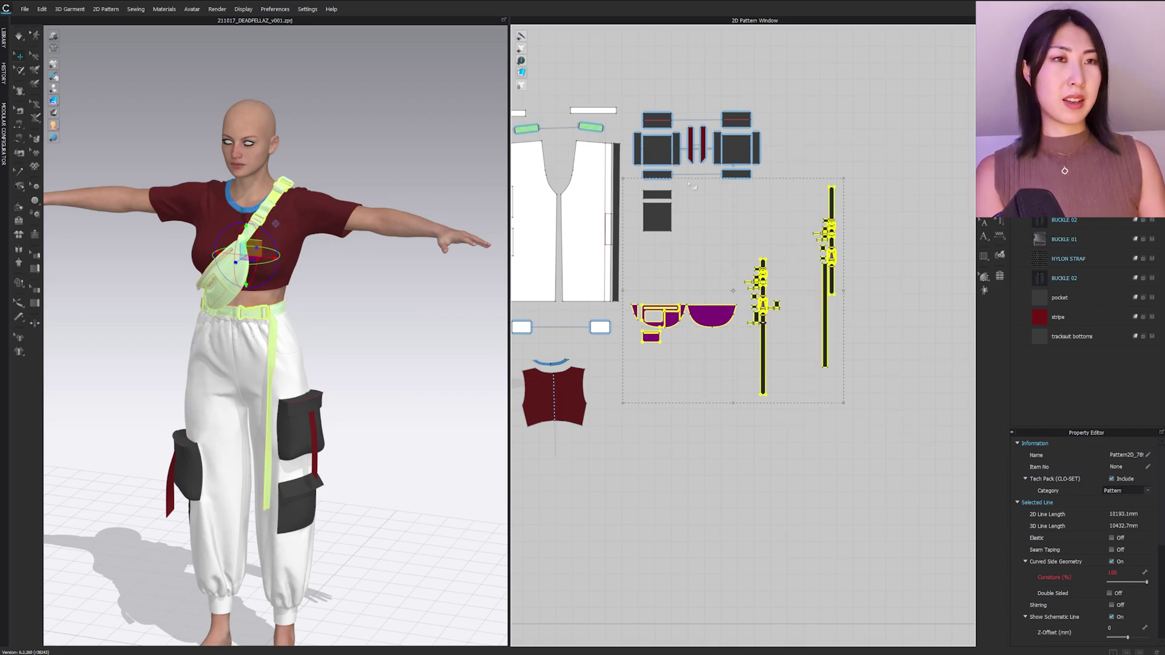
{"action": "right_click_drag", "start_coordinate": [316, 267], "coordinate": [215, 265]}
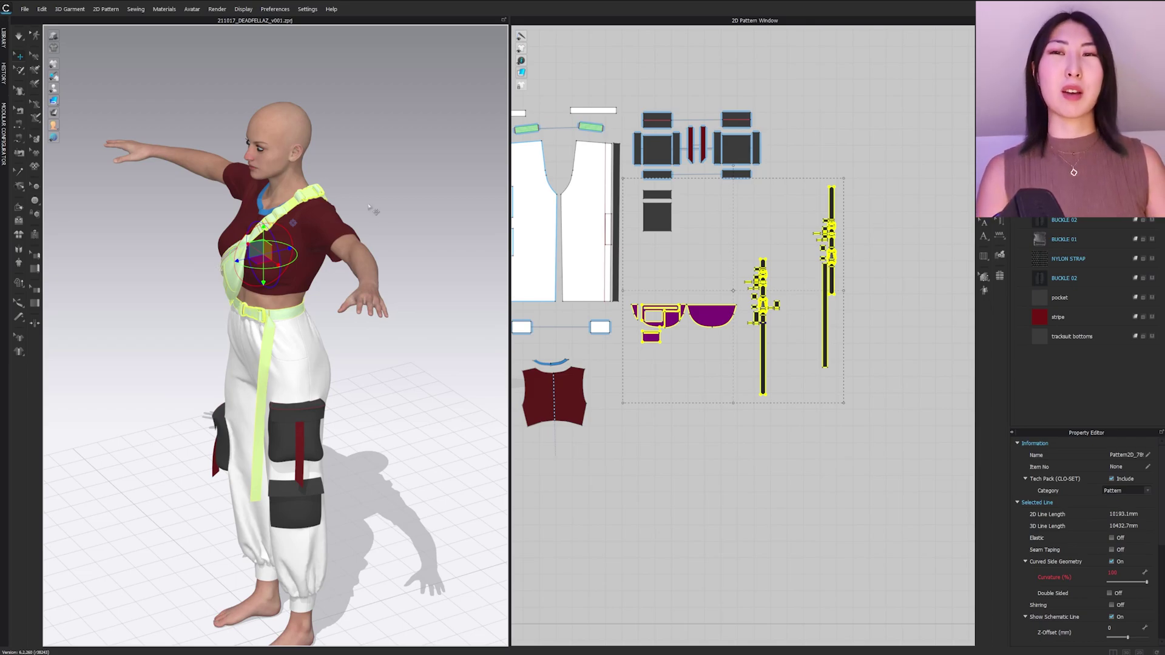
{"action": "left_click_drag", "start_coordinate": [296, 259], "coordinate": [468, 229]}
{"action": "right_click_drag", "start_coordinate": [468, 230], "coordinate": [249, 279]}
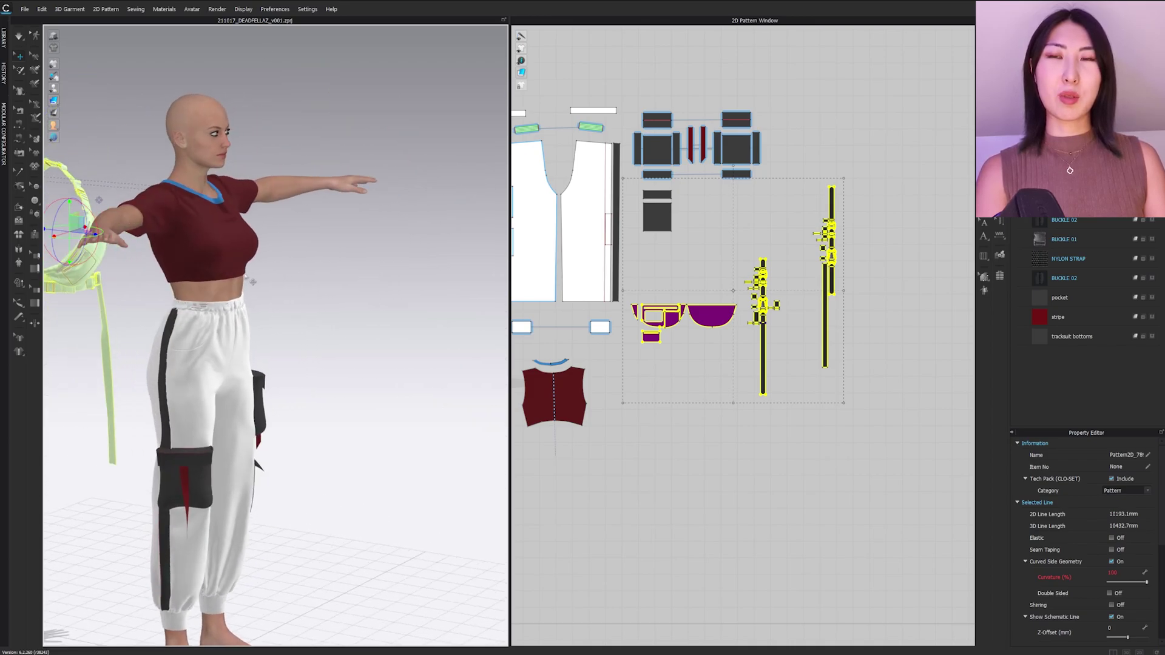
{"action": "middle_click_drag", "start_coordinate": [179, 211], "coordinate": [256, 209]}
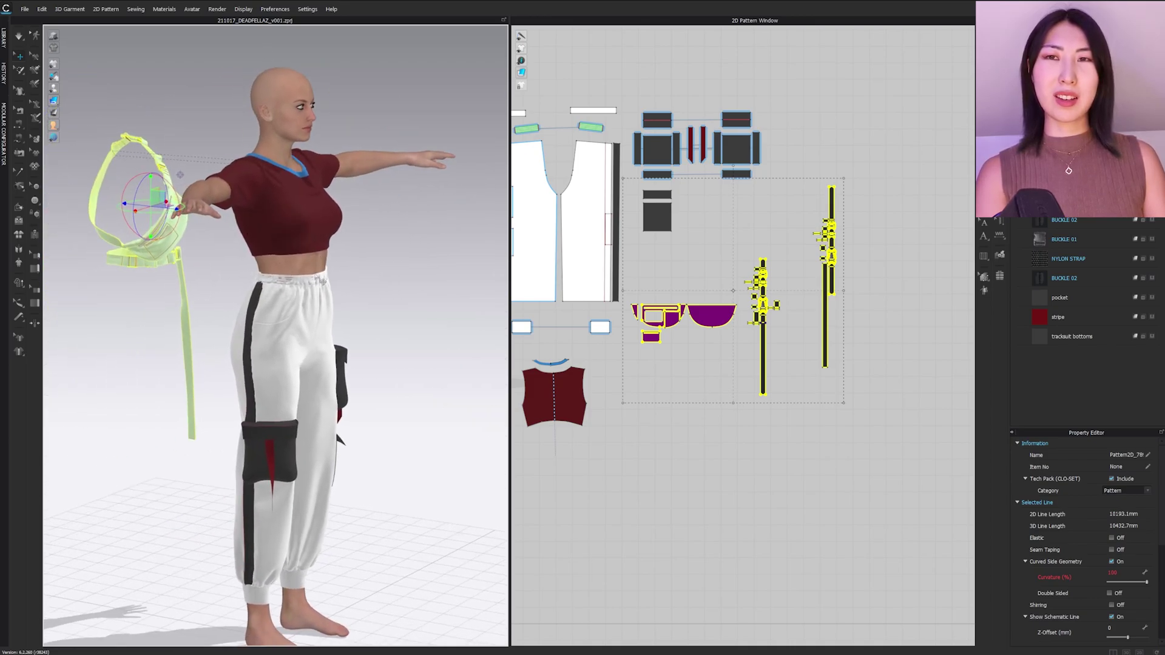
{"action": "right_click_drag", "start_coordinate": [186, 261], "coordinate": [188, 308]}
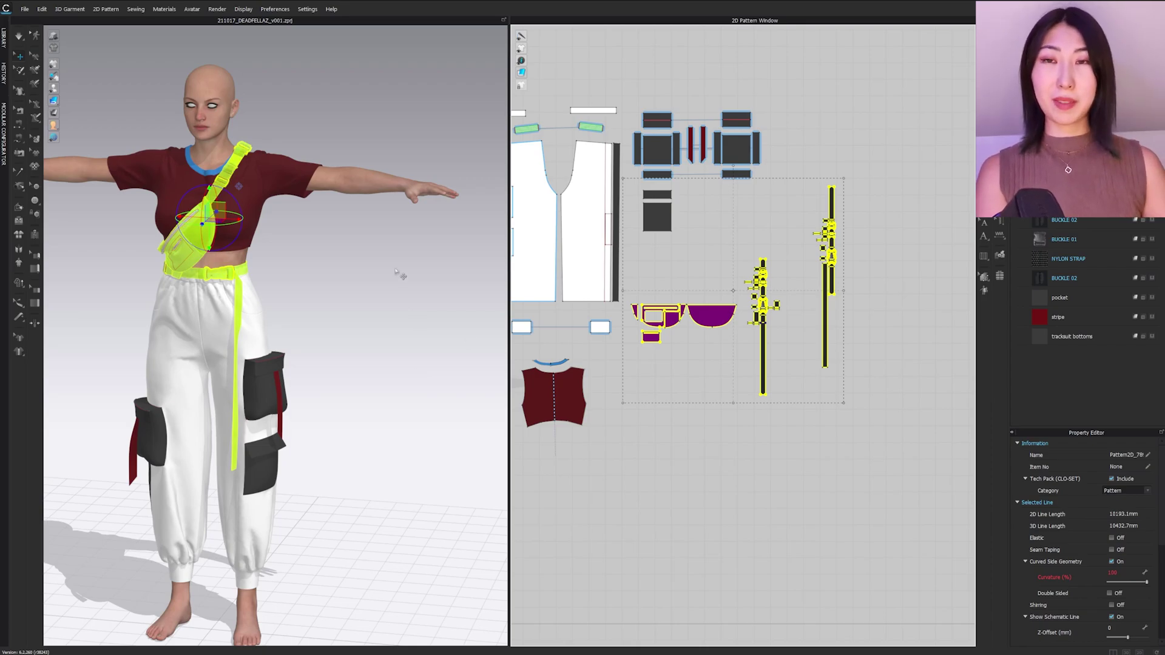
Step: Clear the bag and belt selection and orbit the avatar to its side
{"action": "left_click", "coordinate": [293, 285]}
{"action": "right_click_drag", "start_coordinate": [143, 308], "coordinate": [182, 309]}
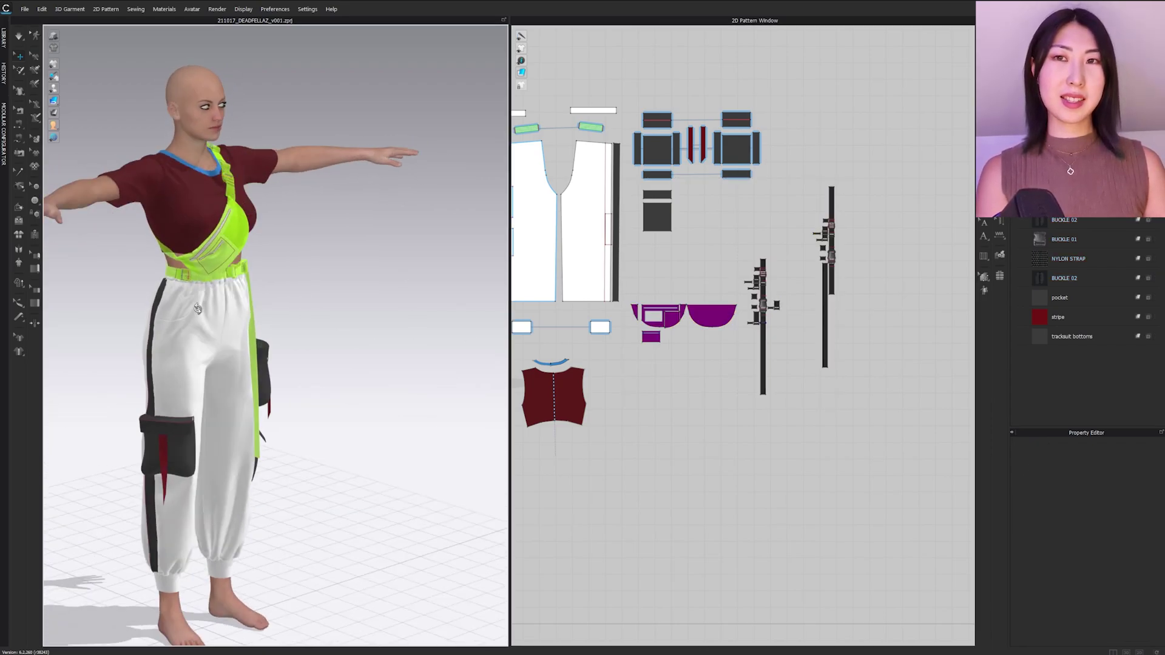